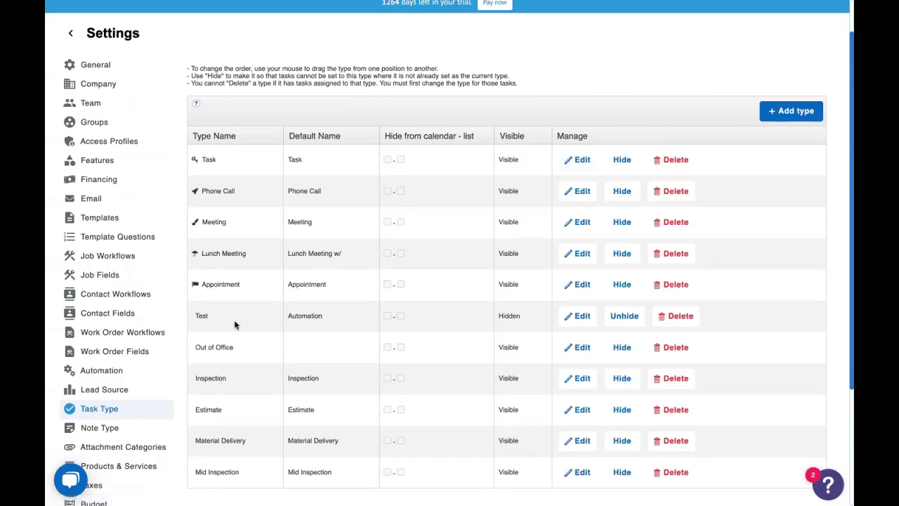
# - Create a task type named 'First Appointment', save it, and reload the settings page
pyautogui.click(797, 111)
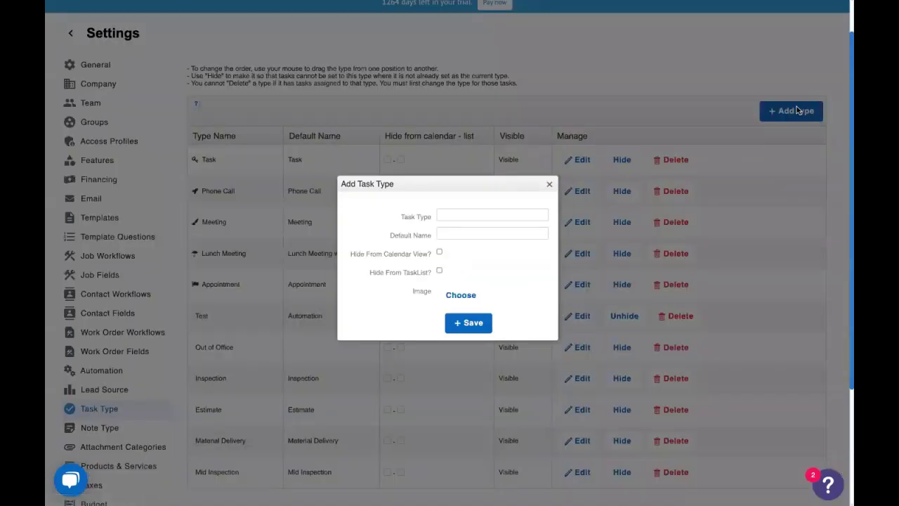
pyautogui.click(459, 211)
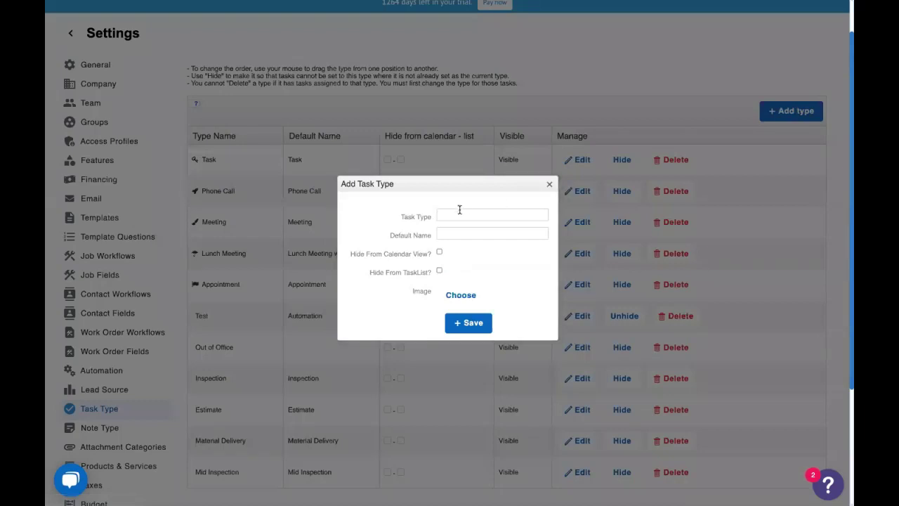
pyautogui.write('First Appointment')
pyautogui.click(469, 326)
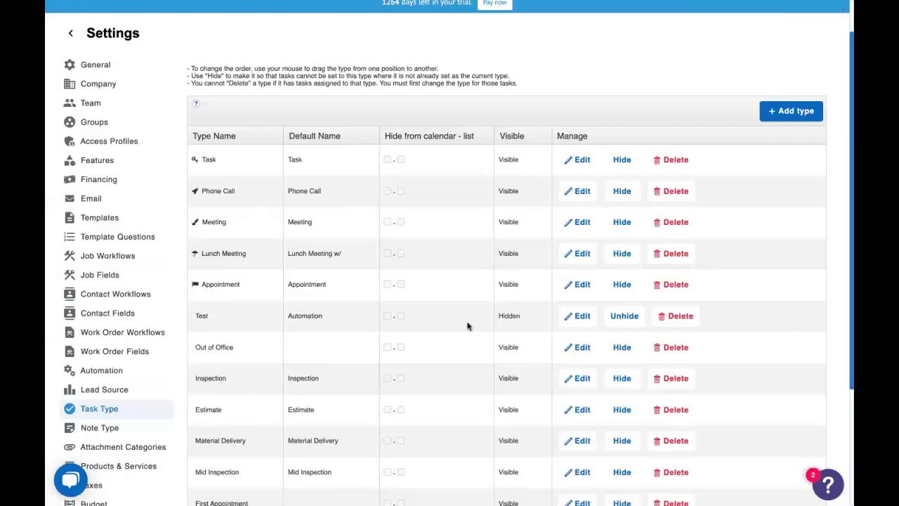
pyautogui.hotkey('ctrl', 'r')
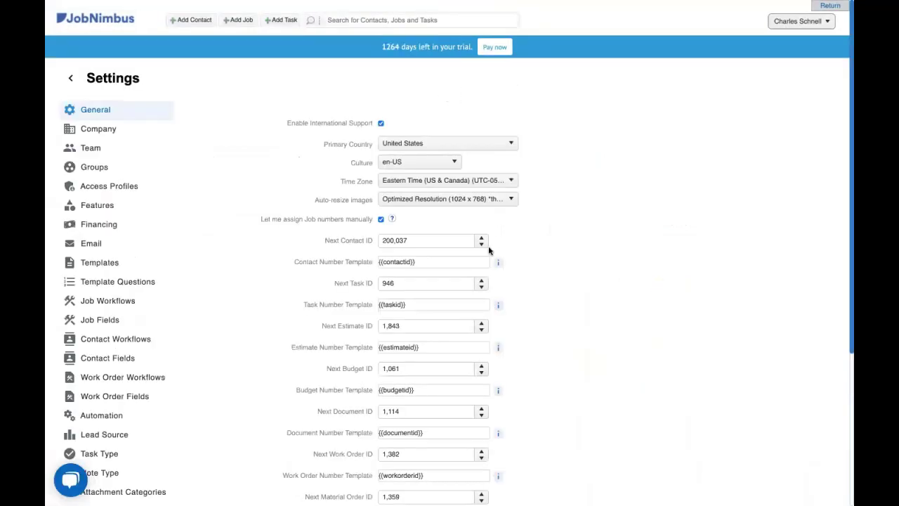
pyautogui.click(281, 20)
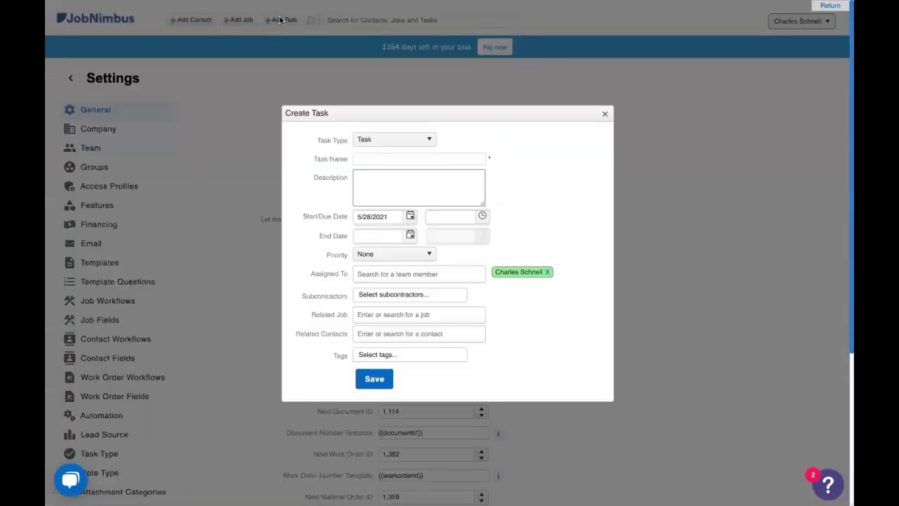
pyautogui.click(385, 143)
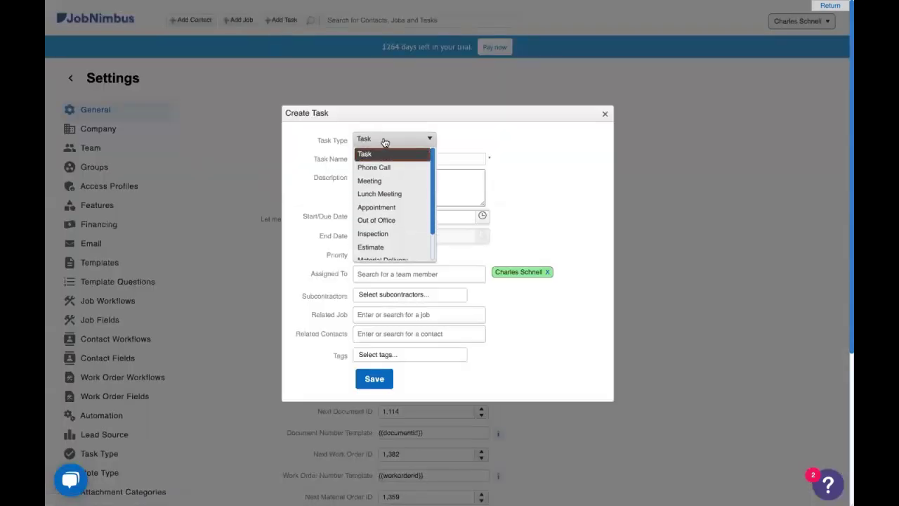
pyautogui.scroll(-3, 383, 190)
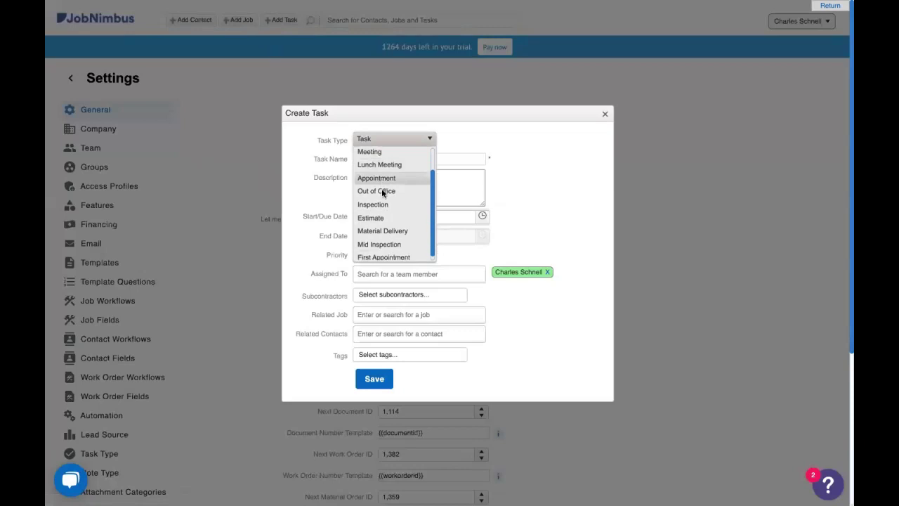
pyautogui.click(379, 253)
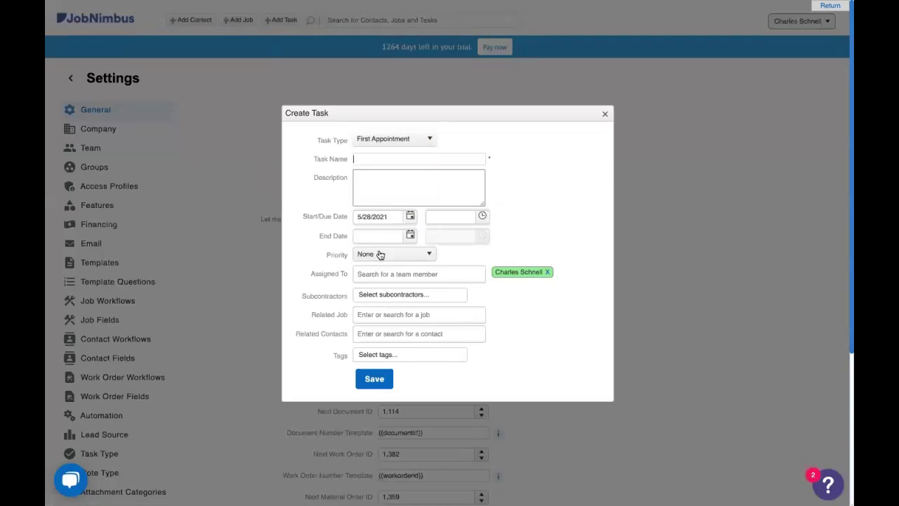
pyautogui.click(388, 158)
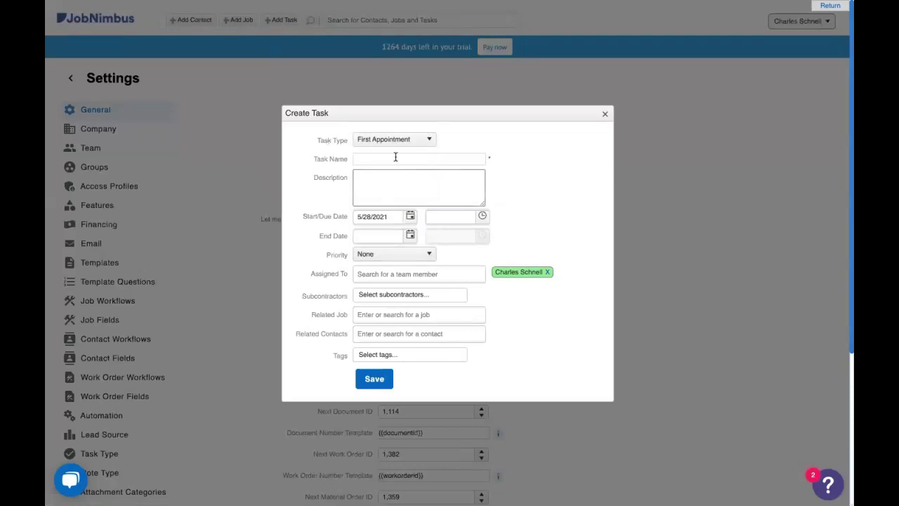
pyautogui.click(395, 335)
pyautogui.write('mi')
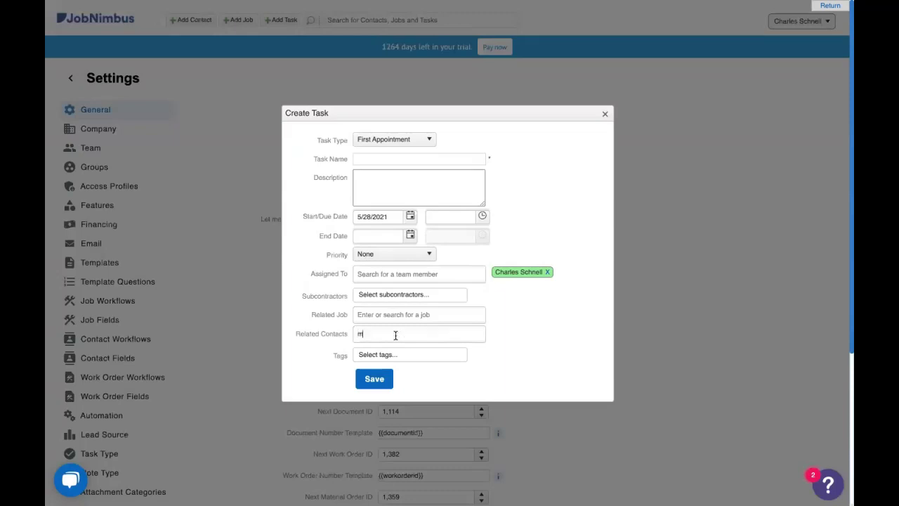
pyautogui.write('ck')
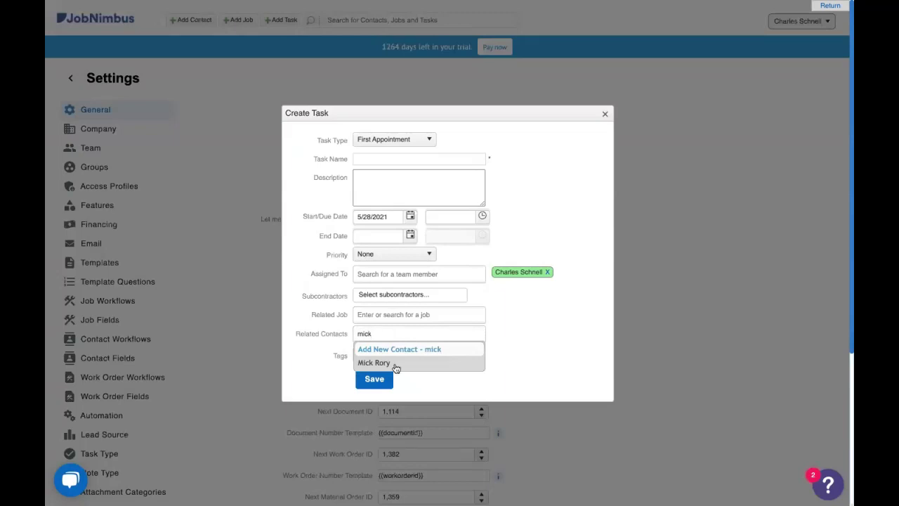
pyautogui.click(411, 363)
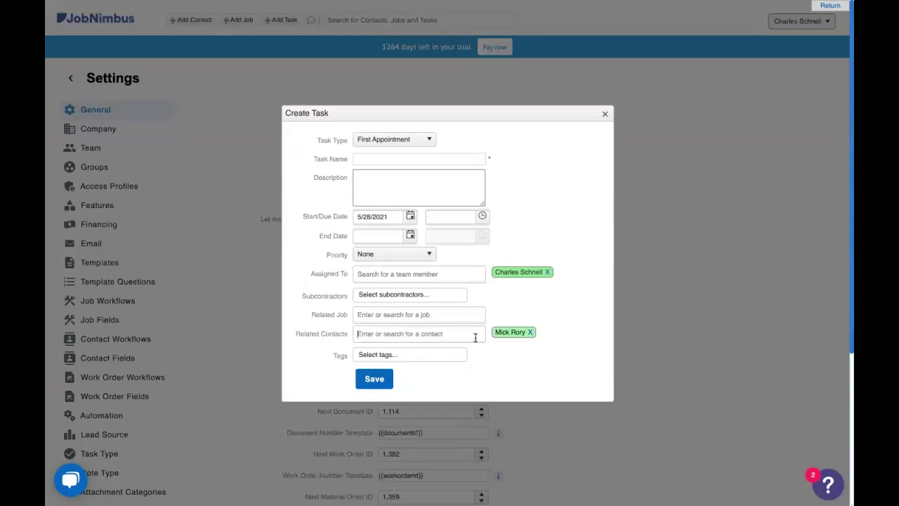
pyautogui.click(605, 115)
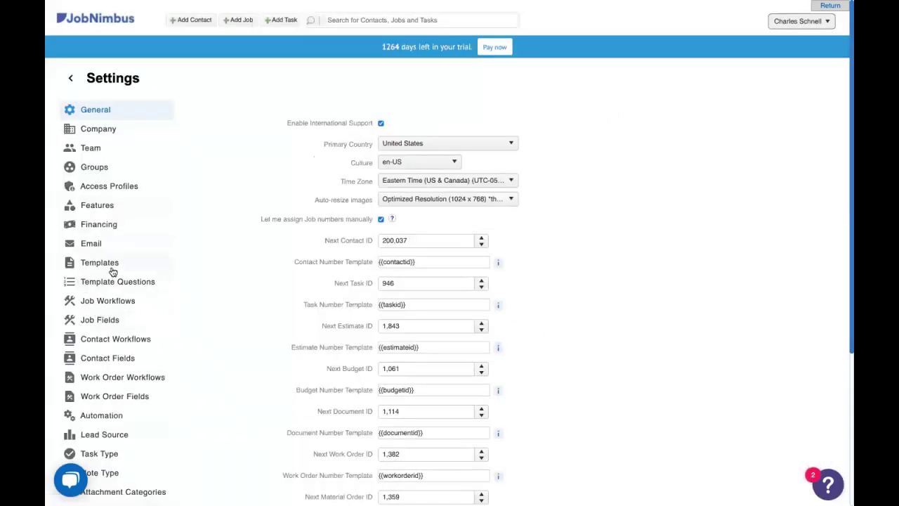
# - Go to the Automation settings under Templates
pyautogui.click(109, 267)
pyautogui.scroll(-1, 105, 288)
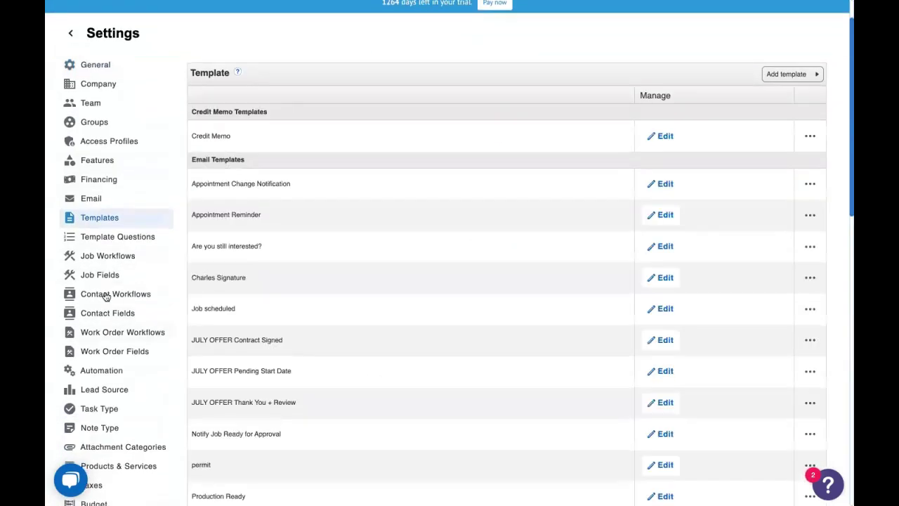
pyautogui.click(106, 373)
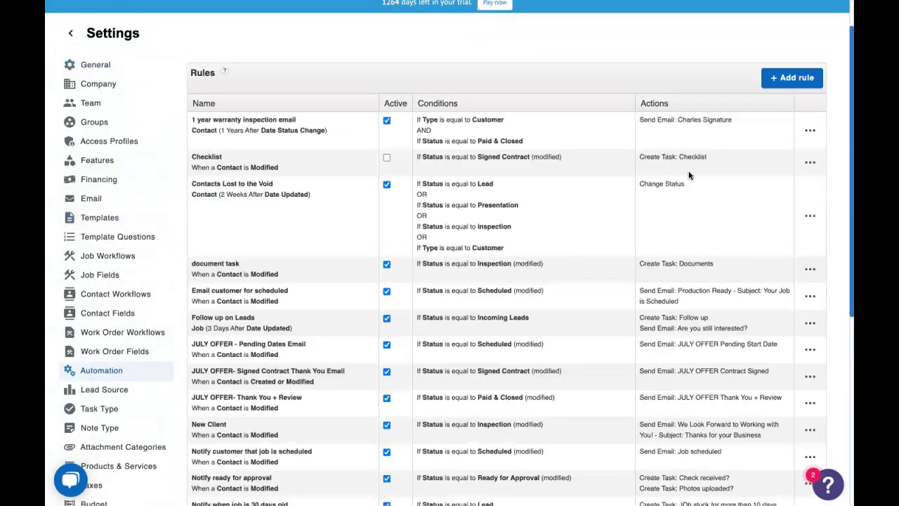
# - Start a trial rule triggered when a Task is Modified
pyautogui.click(787, 78)
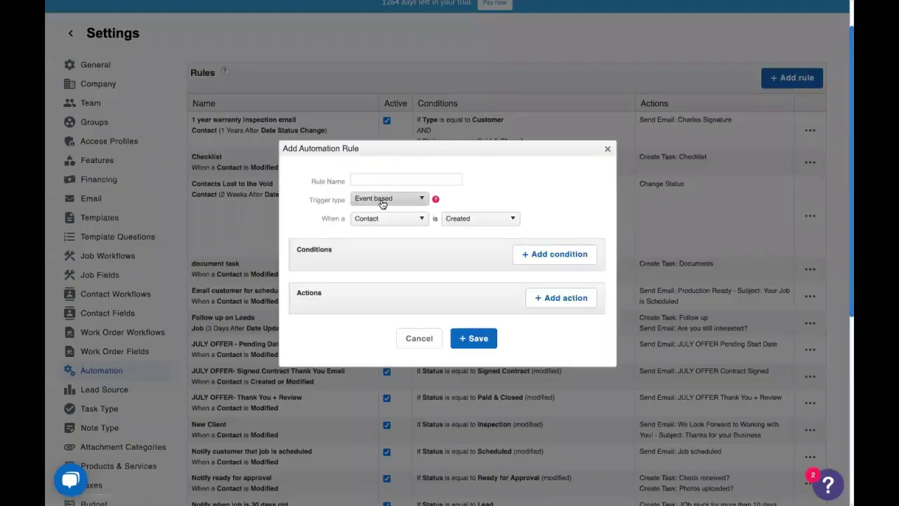
pyautogui.click(376, 221)
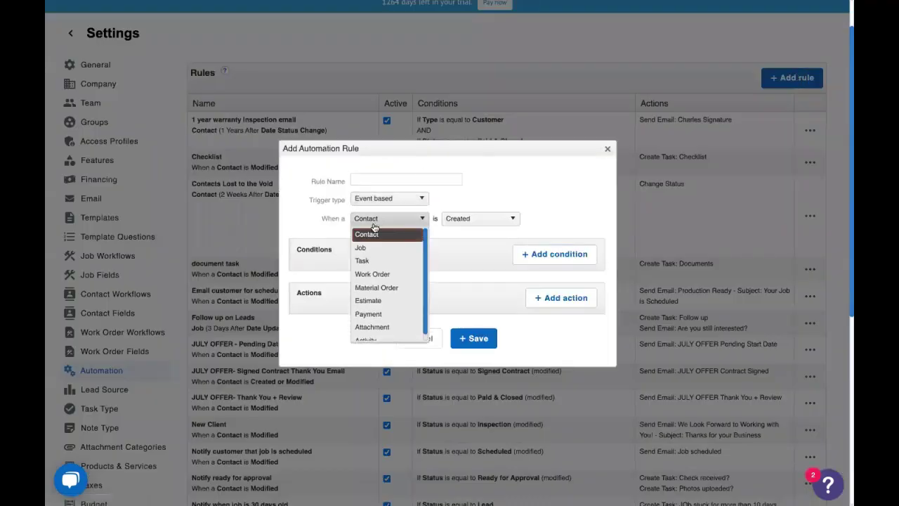
pyautogui.click(370, 261)
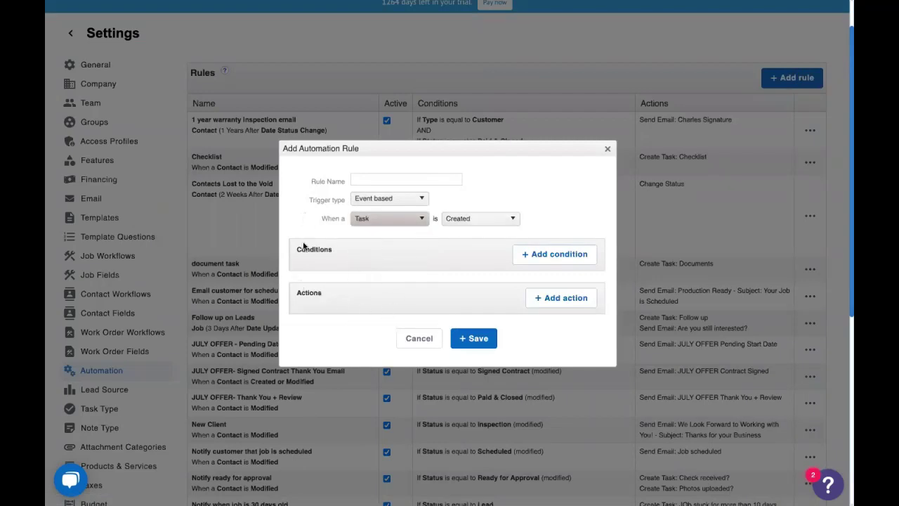
pyautogui.click(473, 219)
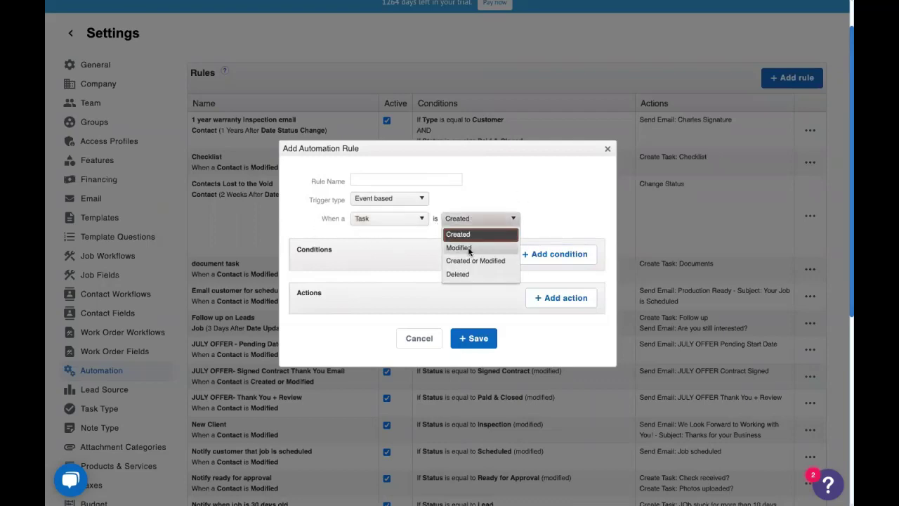
pyautogui.click(467, 247)
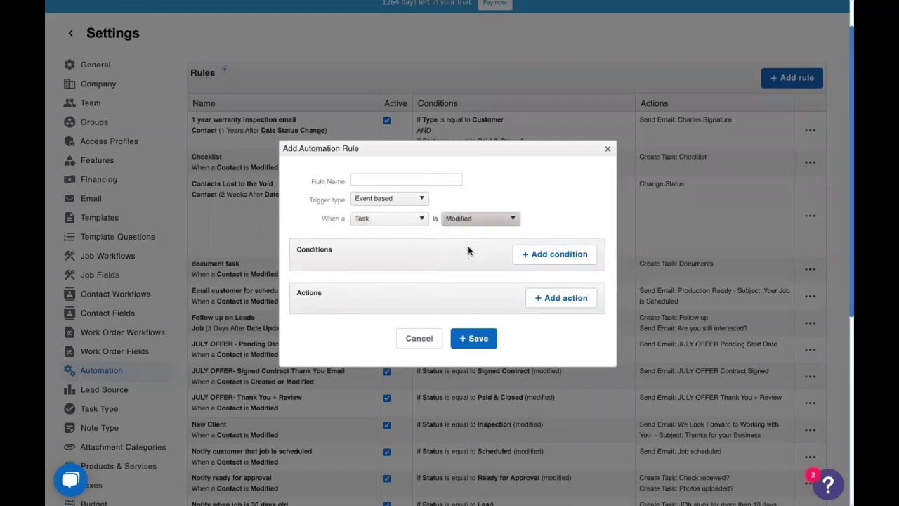
# - Preview the condition and action options, then close the trial rule without saving
pyautogui.click(550, 255)
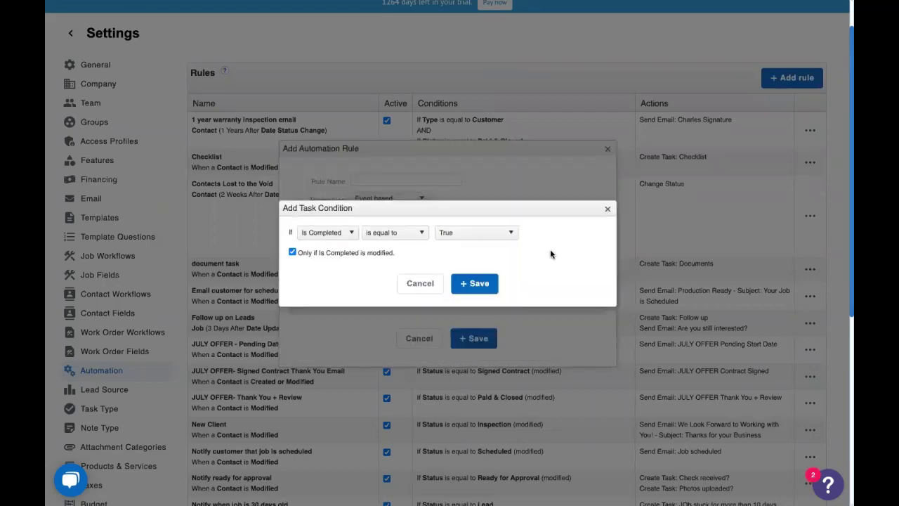
pyautogui.click(336, 233)
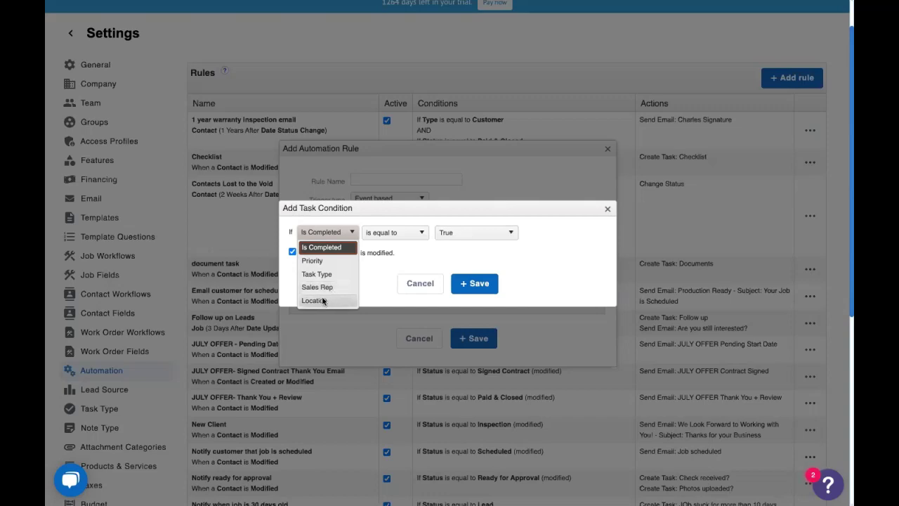
pyautogui.click(608, 210)
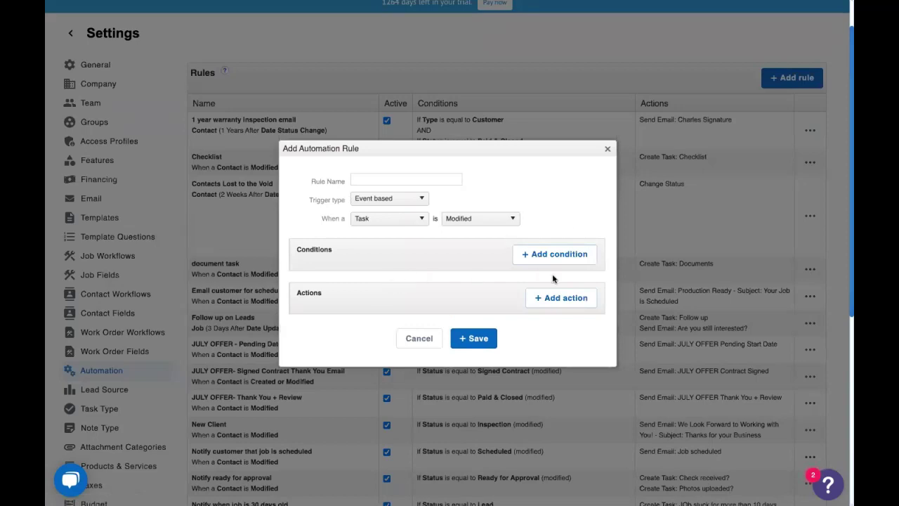
pyautogui.click(551, 298)
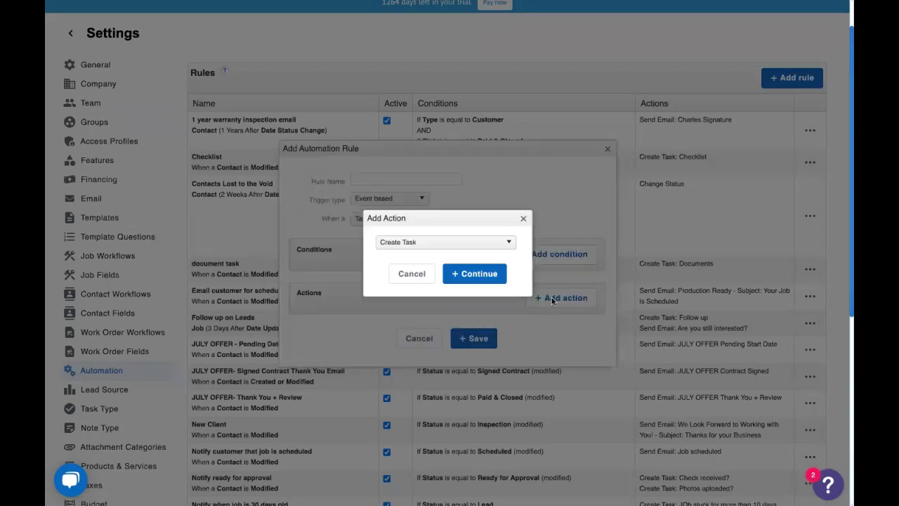
pyautogui.click(424, 243)
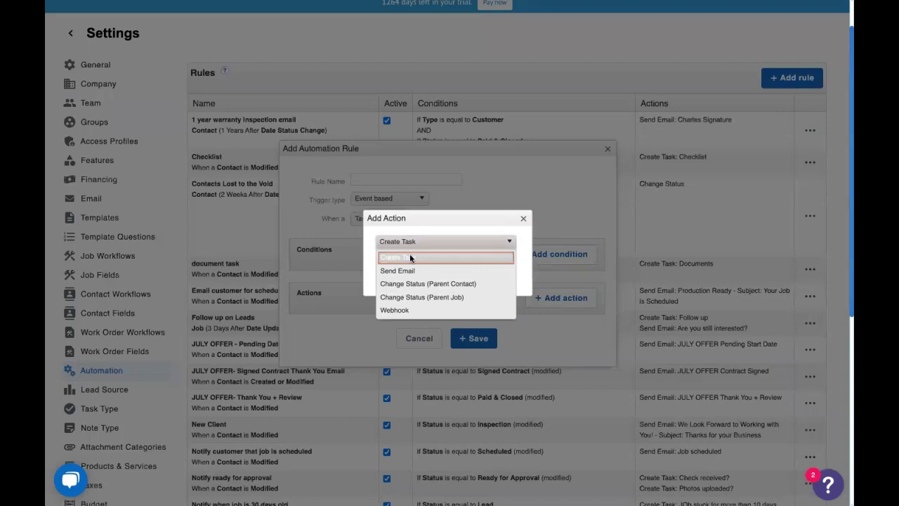
pyautogui.click(524, 219)
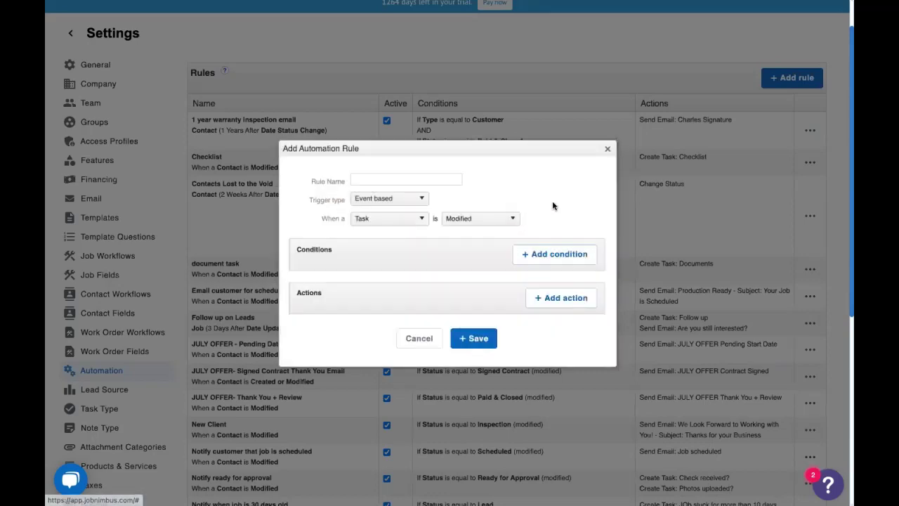
pyautogui.click(608, 151)
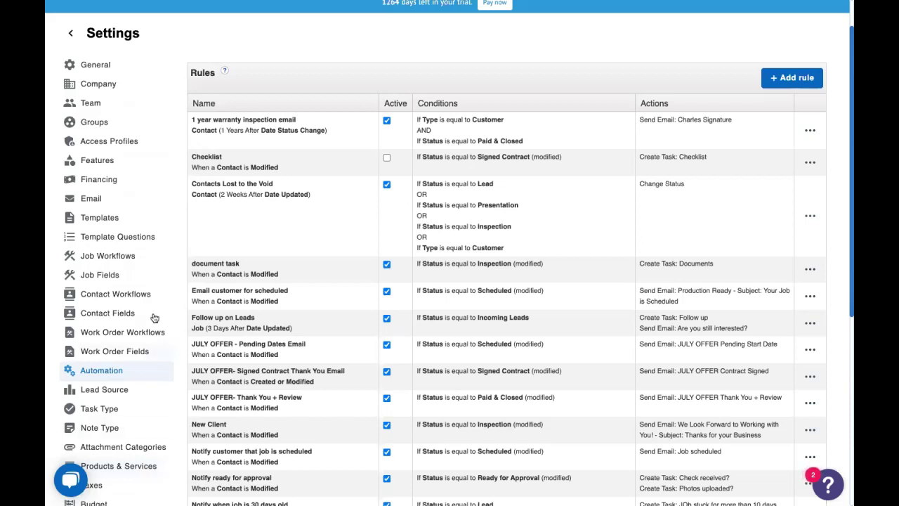
# - Edit the Appointment Change Notification template, adding a period after 'updated'
pyautogui.click(113, 217)
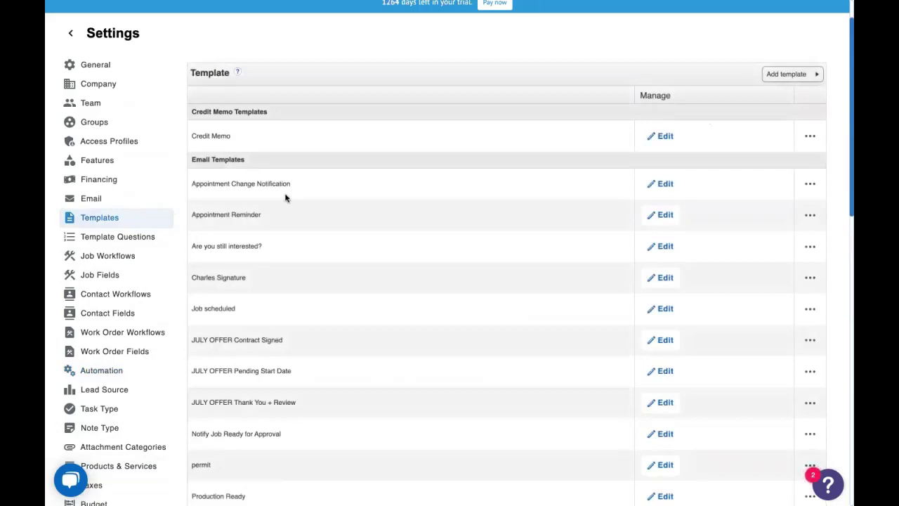
pyautogui.click(661, 184)
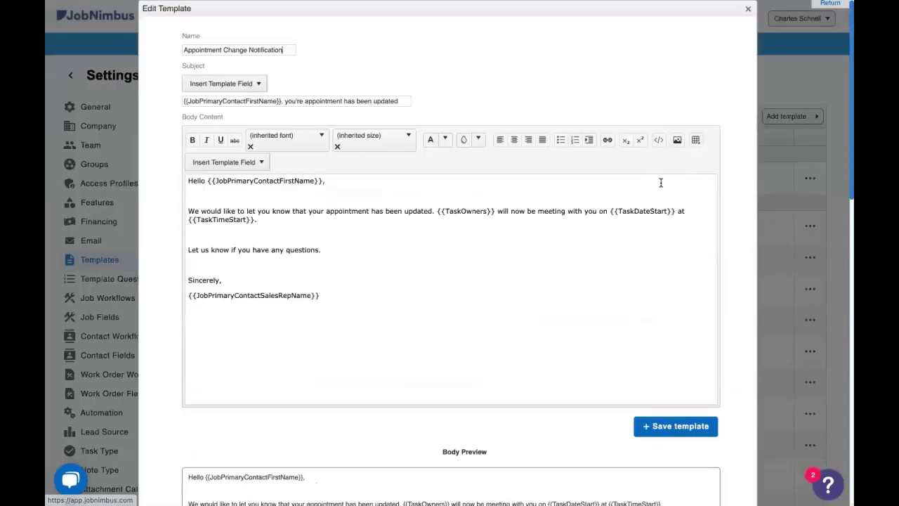
pyautogui.click(435, 209)
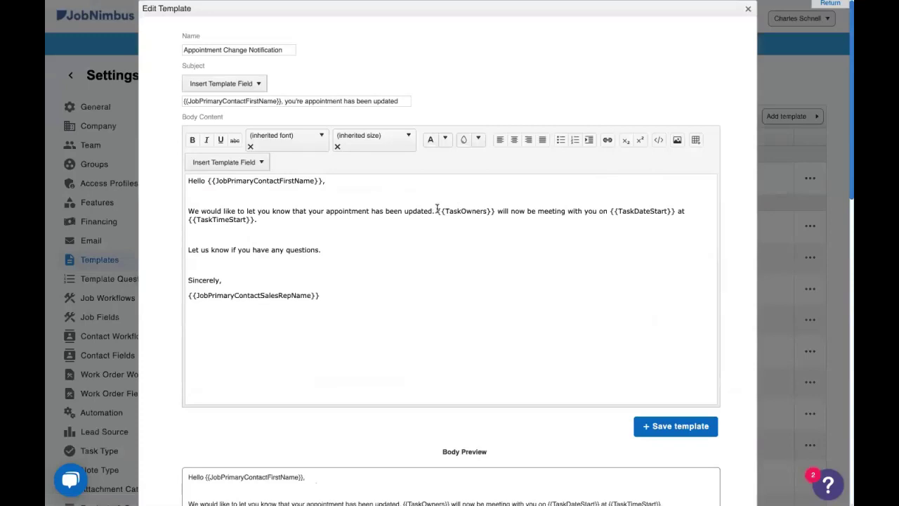
pyautogui.write('.')
pyautogui.moveTo(437, 210); pyautogui.dragTo(253, 219)
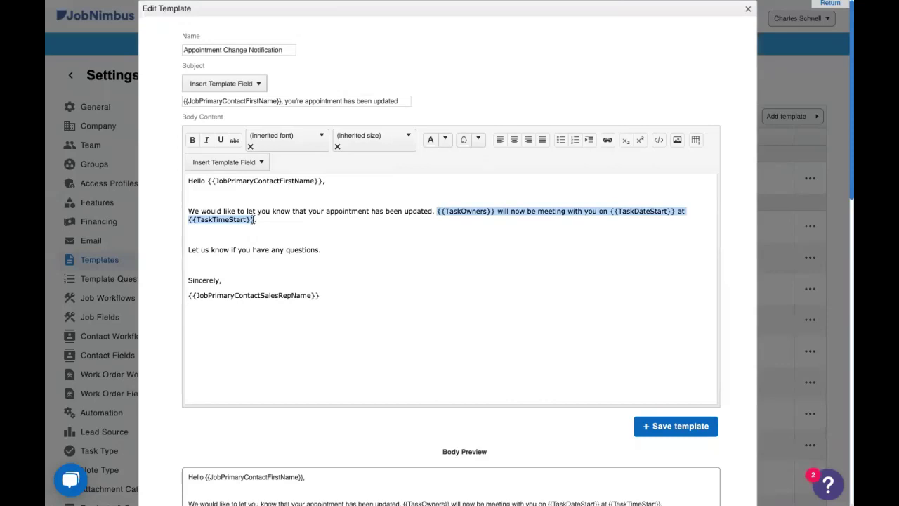
pyautogui.click(462, 210)
pyautogui.moveTo(461, 210); pyautogui.dragTo(445, 212)
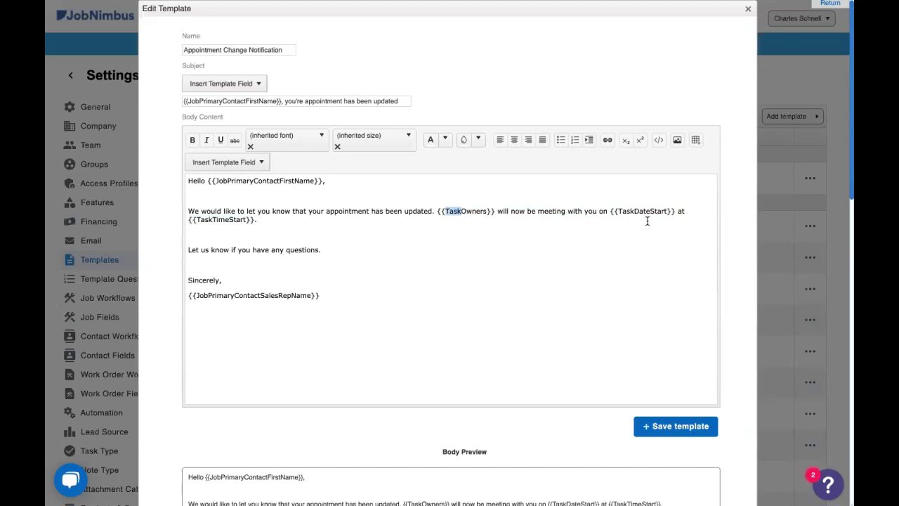
# - Look through the template fields without inserting any, then close the template editor
pyautogui.scroll(-1, 244, 166)
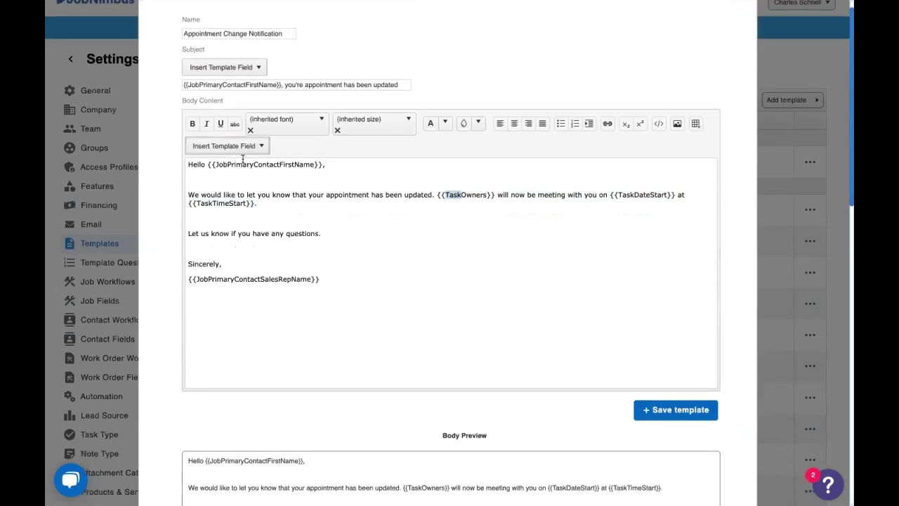
pyautogui.click(244, 149)
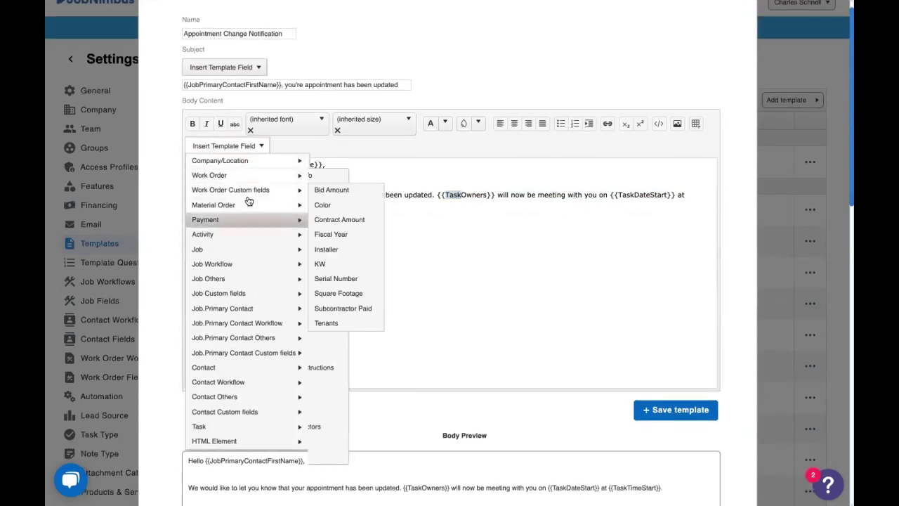
pyautogui.moveTo(251, 426)
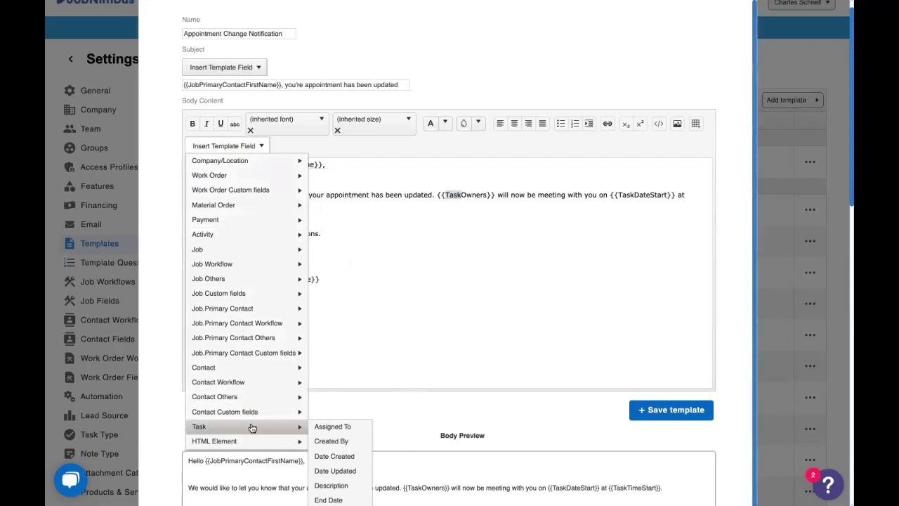
pyautogui.click(478, 208)
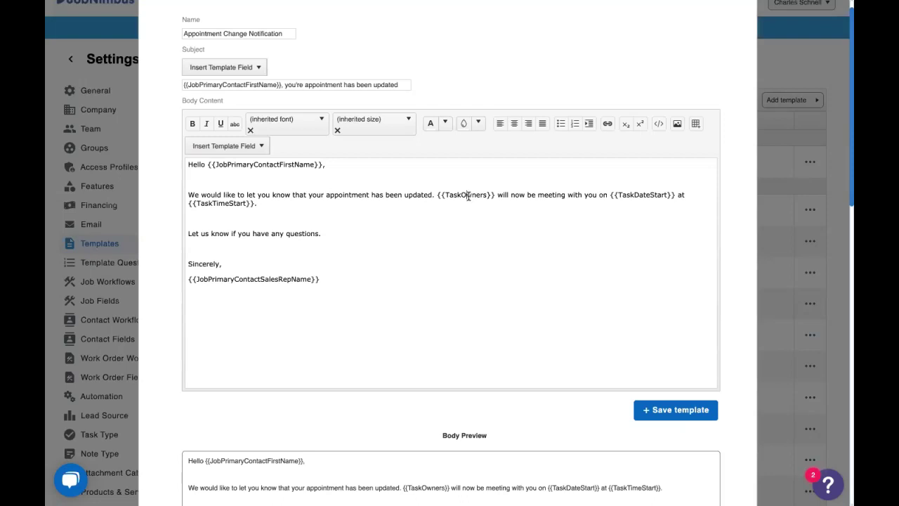
pyautogui.scroll(1, 552, 184)
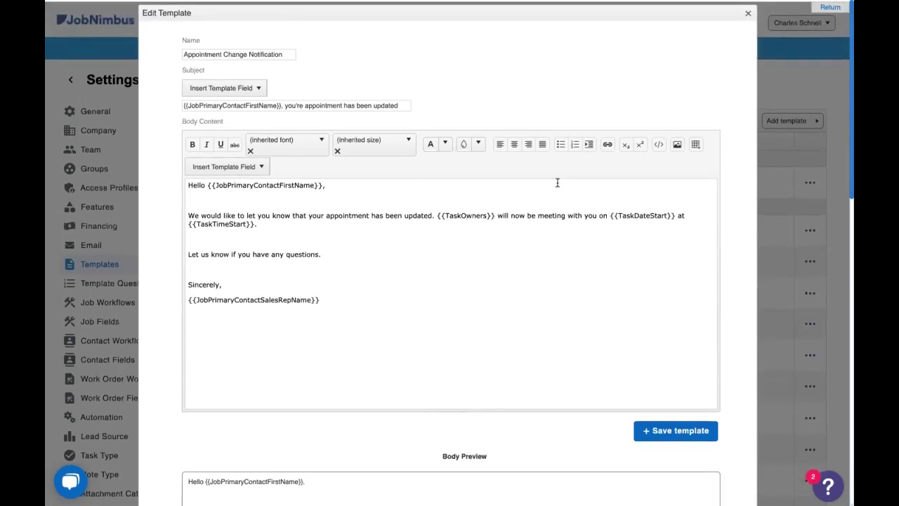
pyautogui.click(746, 15)
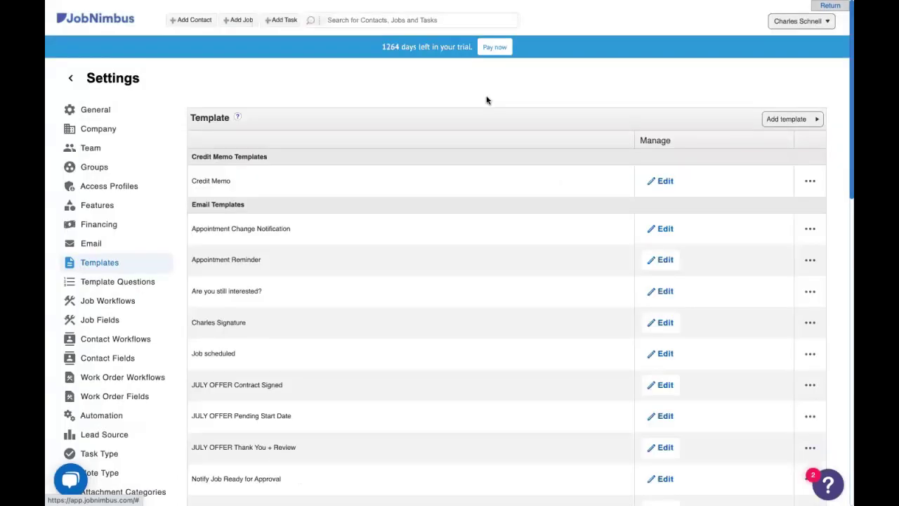
# - Start a rule named 'Appointment Change Notification' triggered when a Task is Modified
pyautogui.click(113, 419)
pyautogui.scroll(-1, 480, 265)
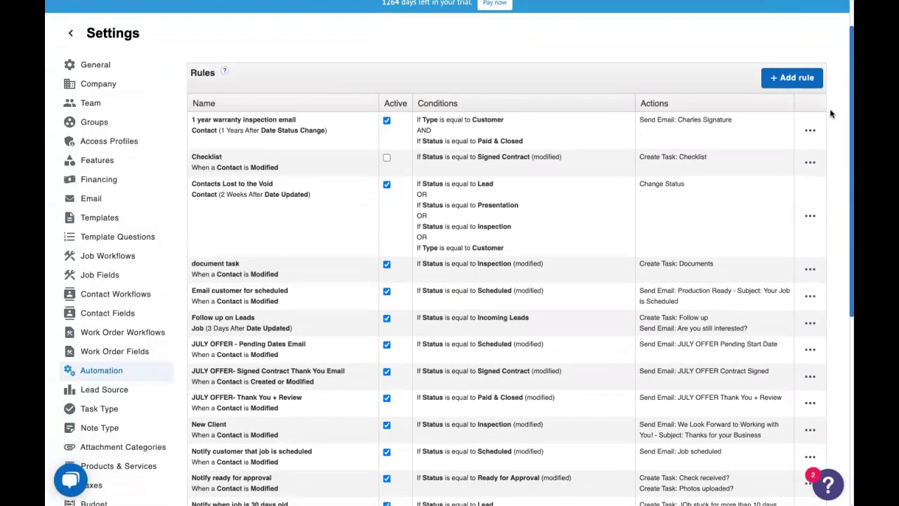
pyautogui.click(804, 84)
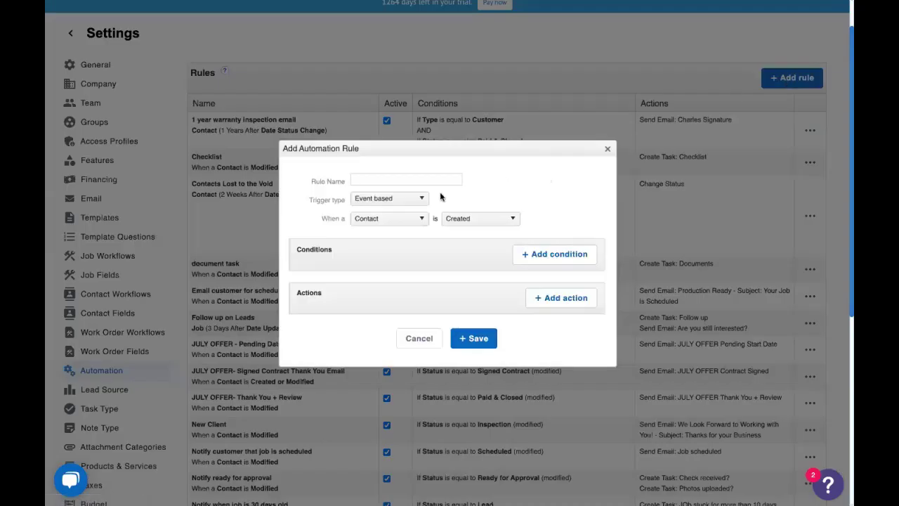
pyautogui.write('Appointment Change N')
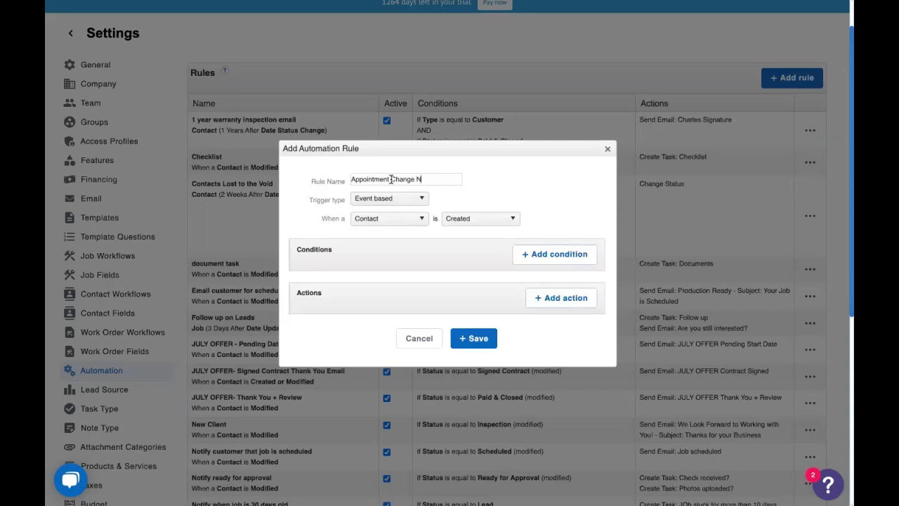
pyautogui.write('otification')
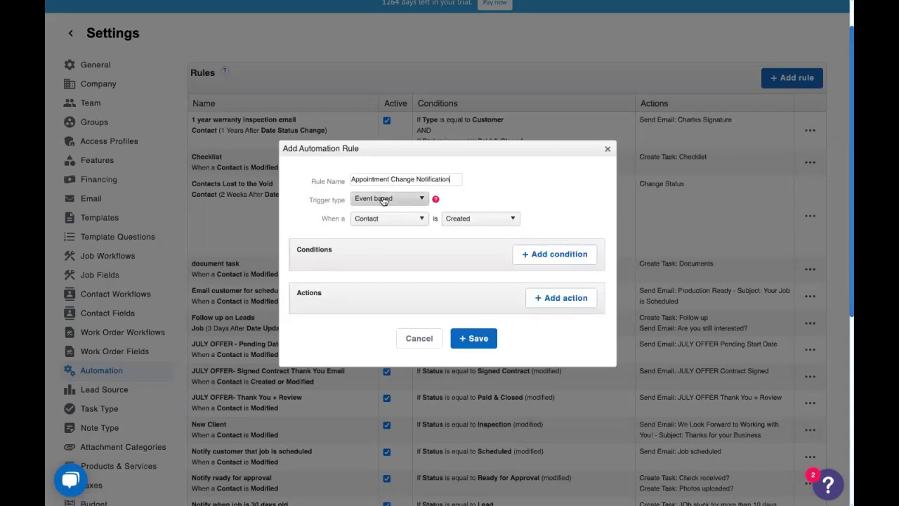
pyautogui.click(389, 222)
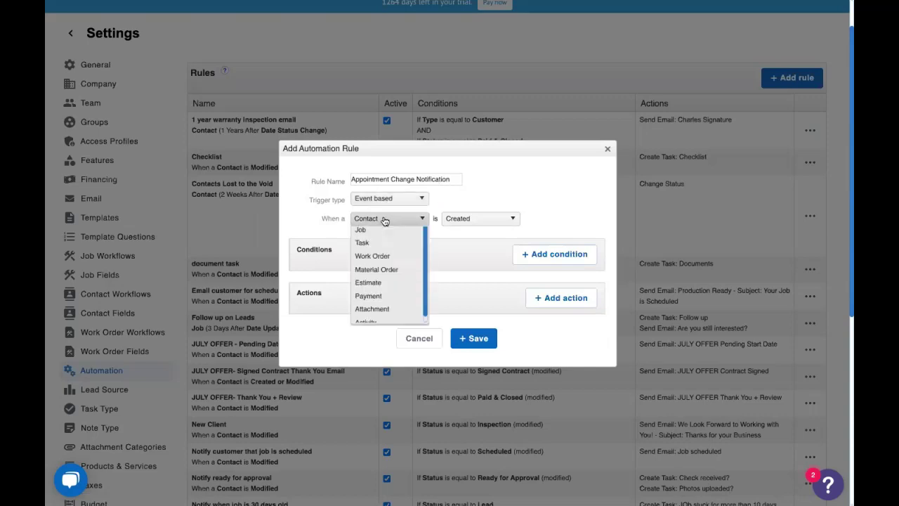
pyautogui.scroll(1, 370, 258)
pyautogui.click(370, 259)
pyautogui.click(509, 223)
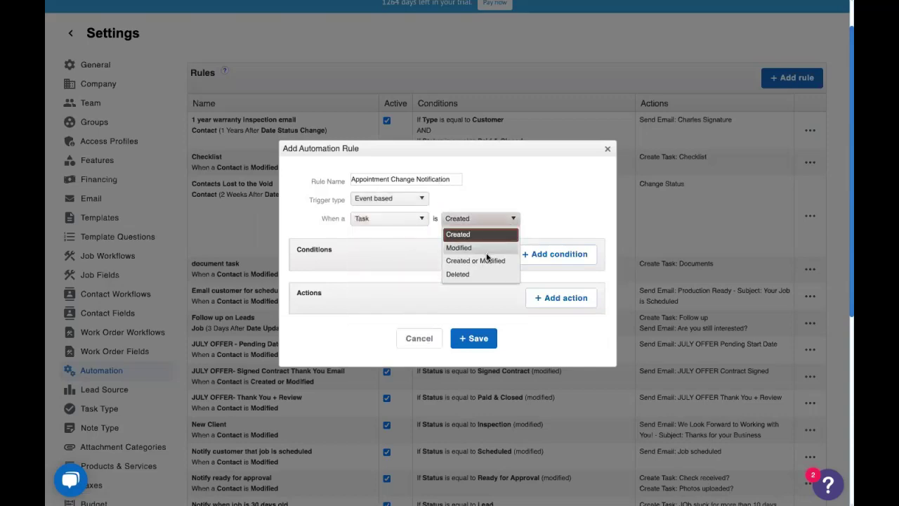
pyautogui.click(477, 247)
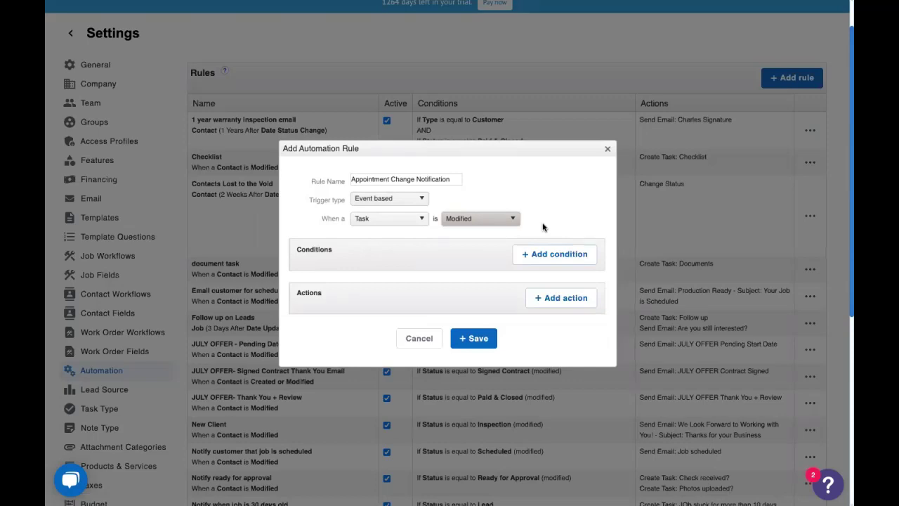
# - Add the condition Is Completed equals False, applied even when unchanged
pyautogui.click(549, 260)
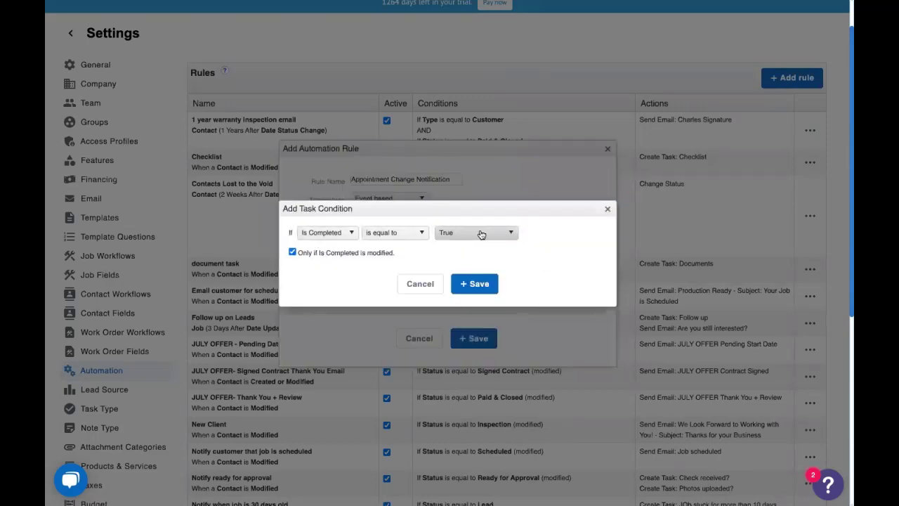
pyautogui.click(481, 234)
pyautogui.click(465, 262)
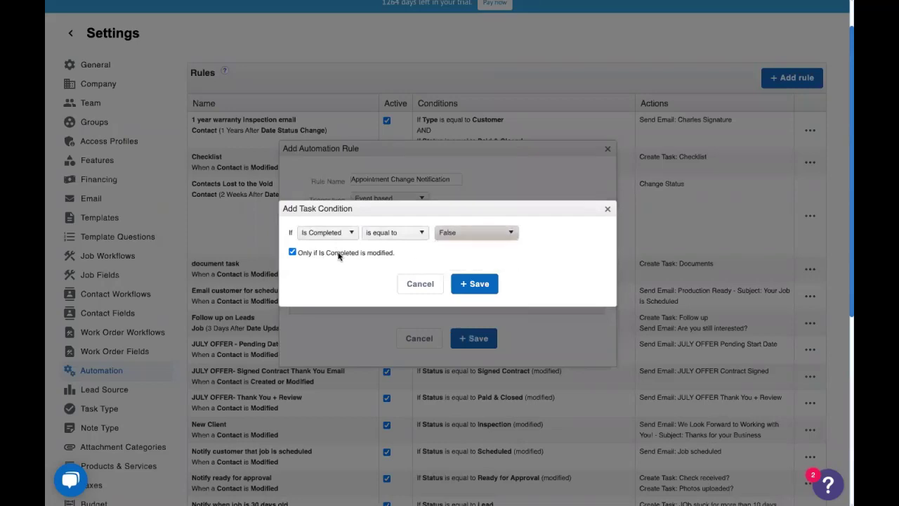
pyautogui.click(338, 256)
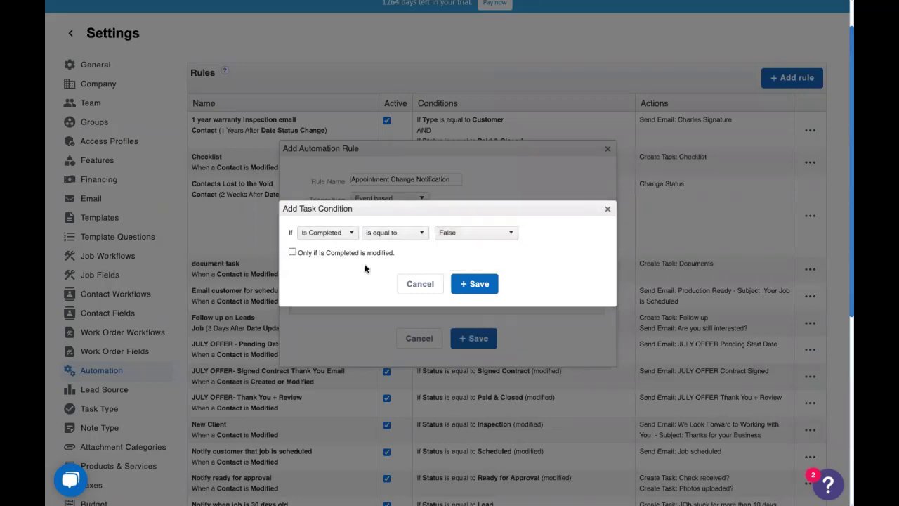
pyautogui.click(485, 284)
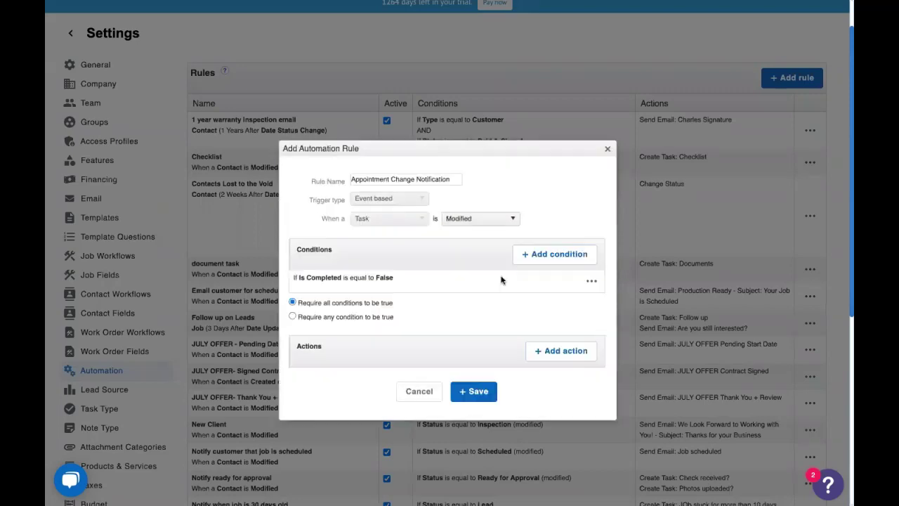
# - Add the condition Task Type equals First Appointment, applied even when unchanged
pyautogui.click(564, 255)
pyautogui.click(344, 232)
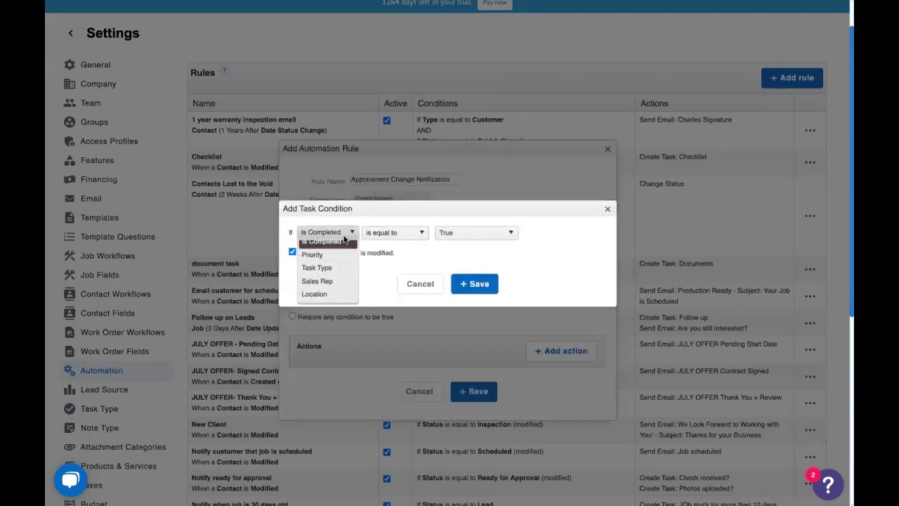
pyautogui.click(333, 273)
pyautogui.click(466, 233)
pyautogui.scroll(-2, 472, 295)
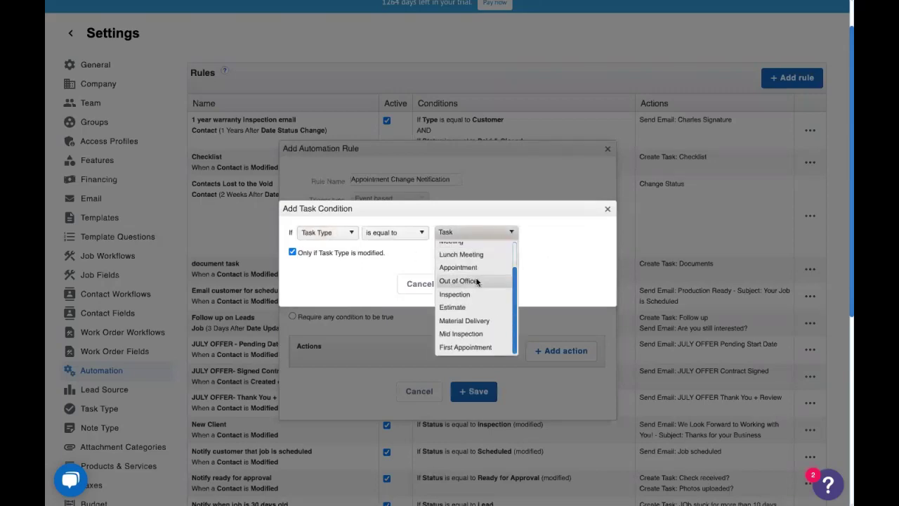
pyautogui.click(465, 347)
pyautogui.click(292, 252)
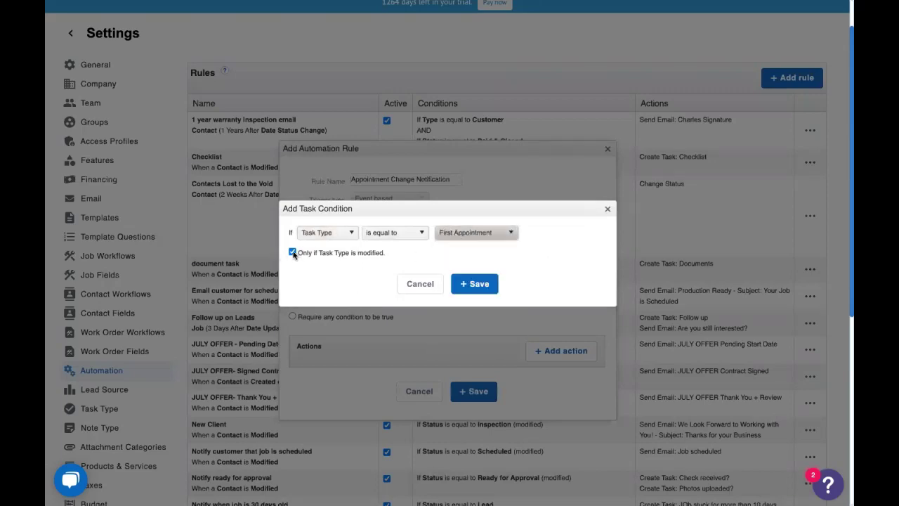
pyautogui.click(472, 285)
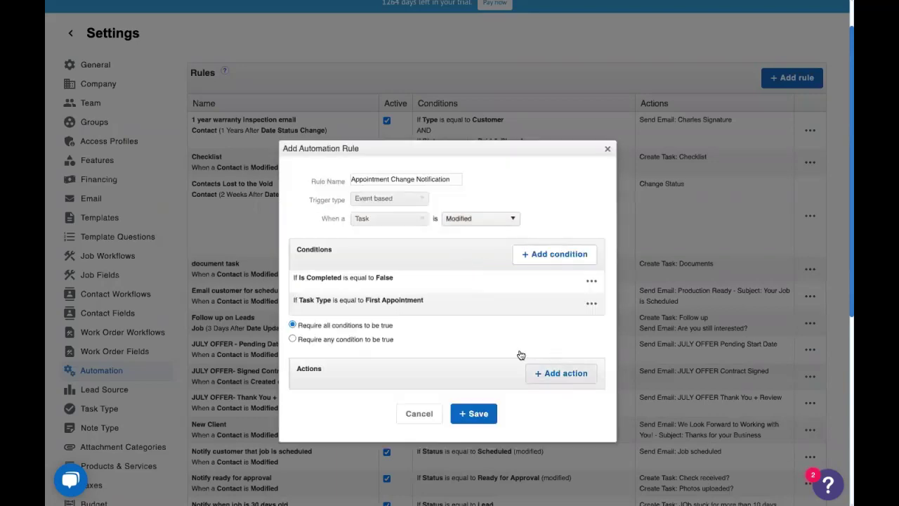
# - Add a Send Email action with the Appointment Change Notification template to All Related Contacts and Sales Rep
pyautogui.click(566, 373)
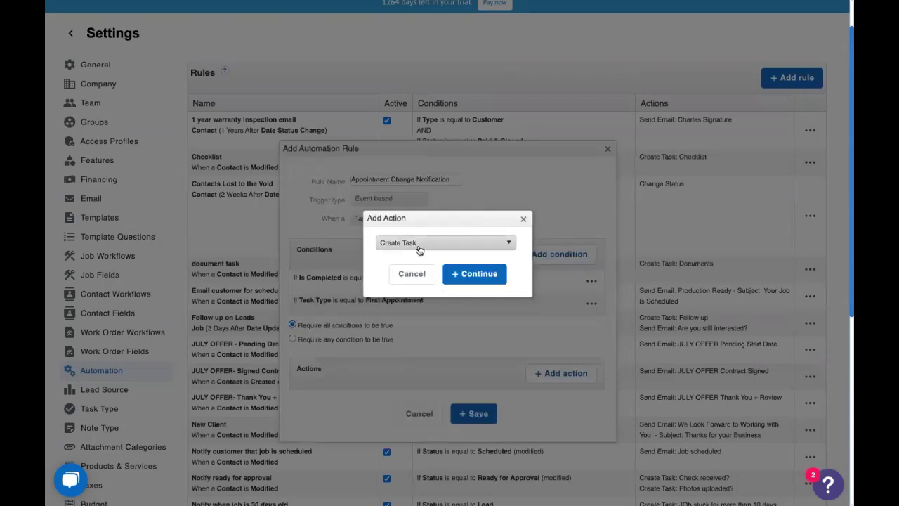
pyautogui.click(418, 248)
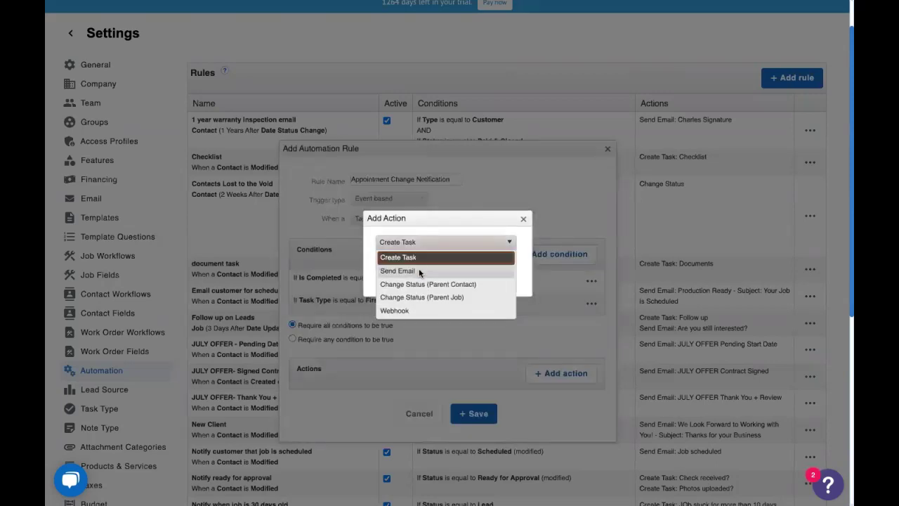
pyautogui.click(418, 269)
pyautogui.click(475, 274)
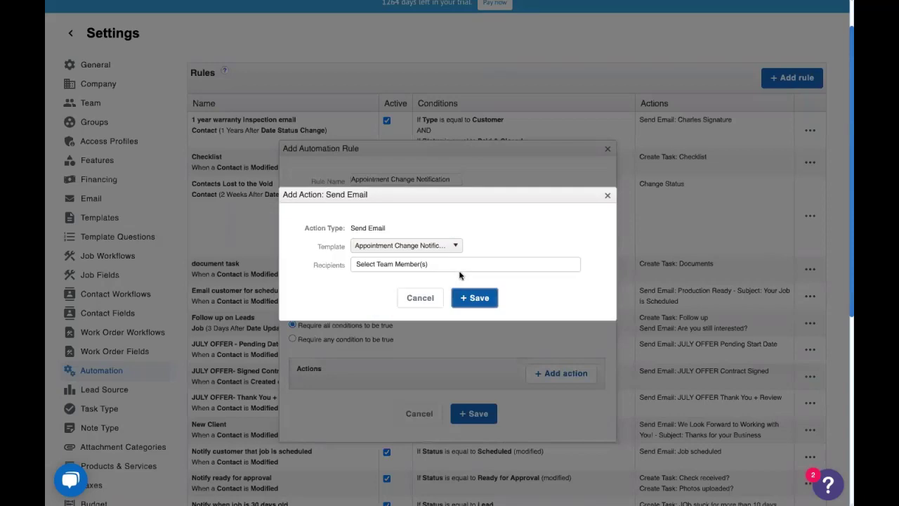
pyautogui.click(415, 249)
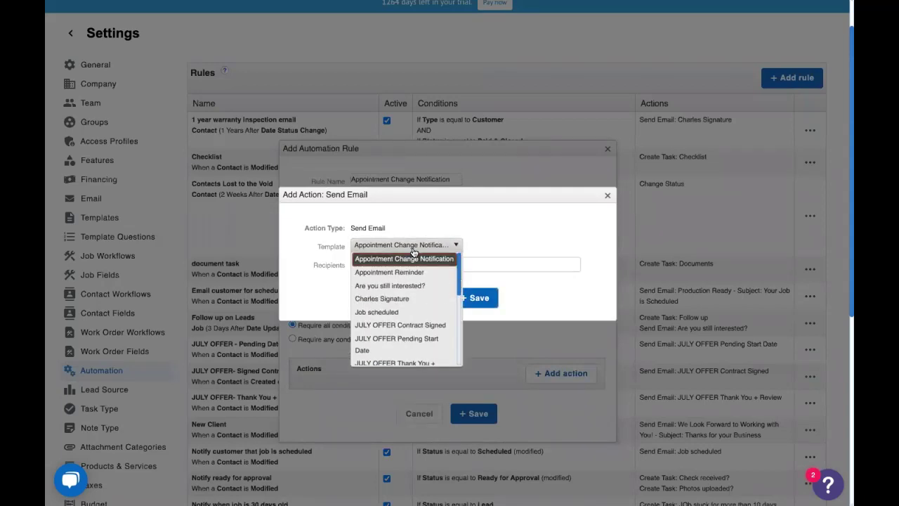
pyautogui.click(409, 261)
pyautogui.click(412, 264)
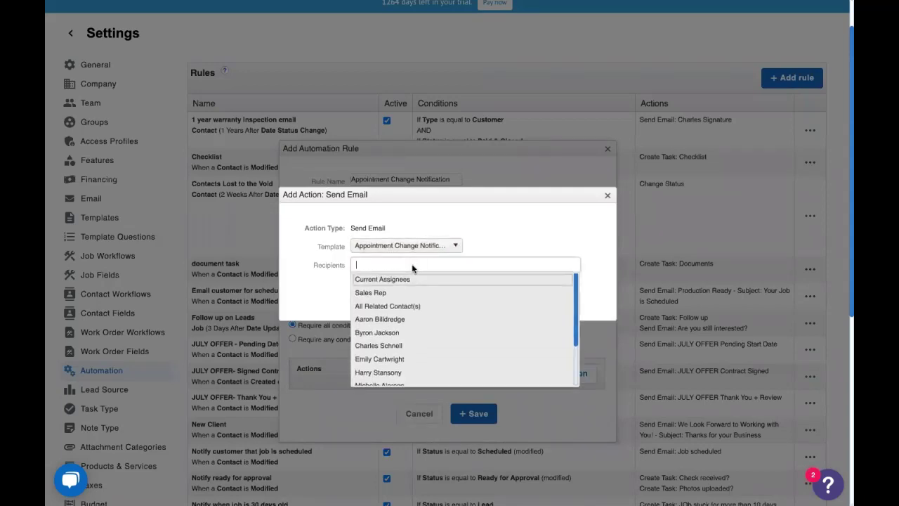
pyautogui.click(404, 306)
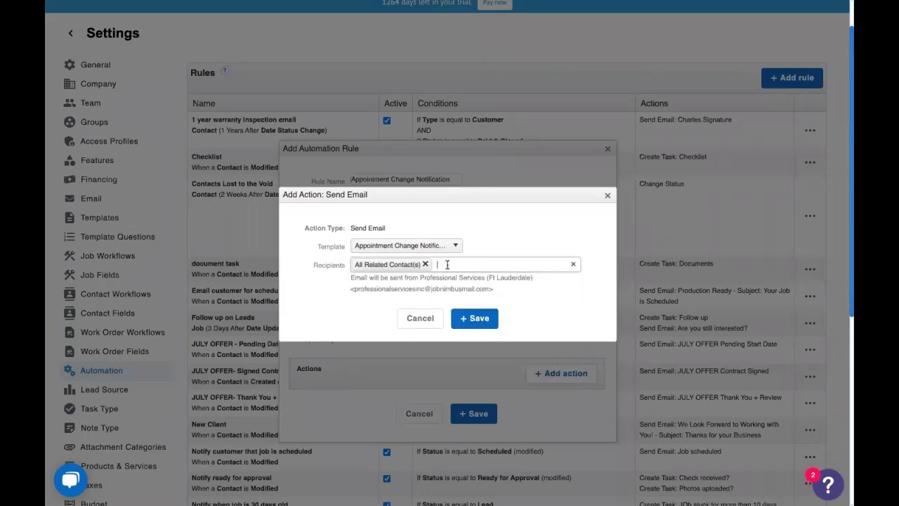
pyautogui.click(421, 285)
pyautogui.click(421, 293)
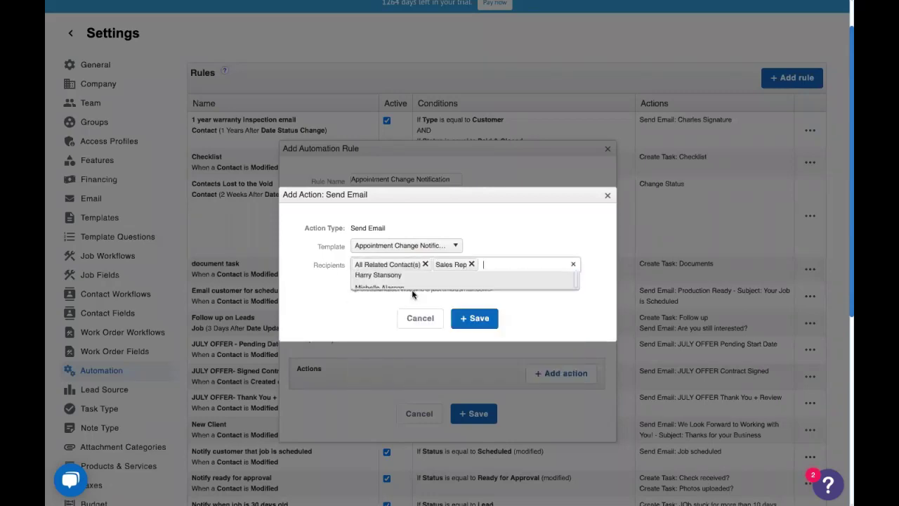
pyautogui.click(478, 320)
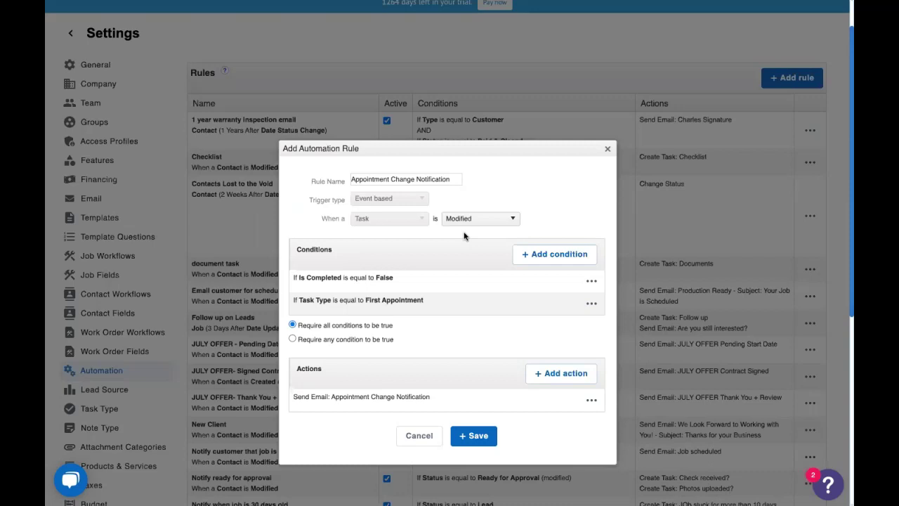
# - Save the Appointment Change Notification rule from the Add Automation Rule dialog
pyautogui.scroll(-2, 464, 325)
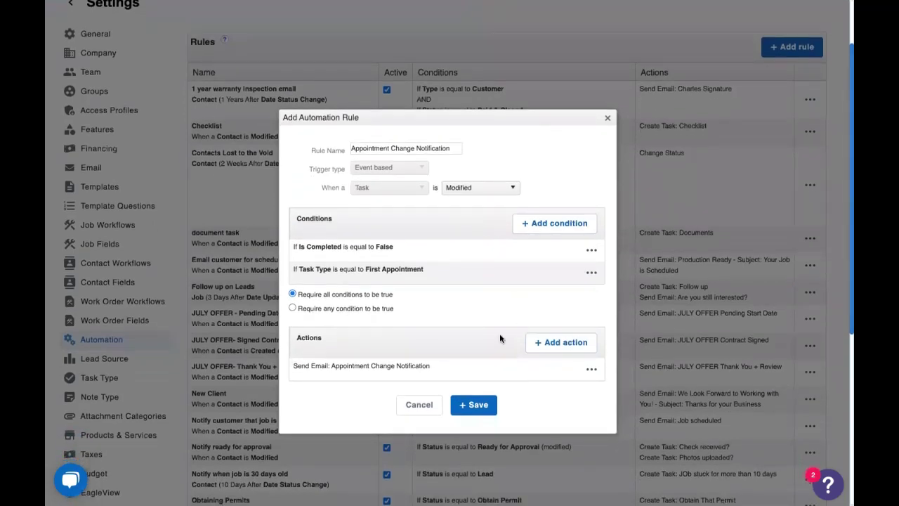
pyautogui.click(479, 407)
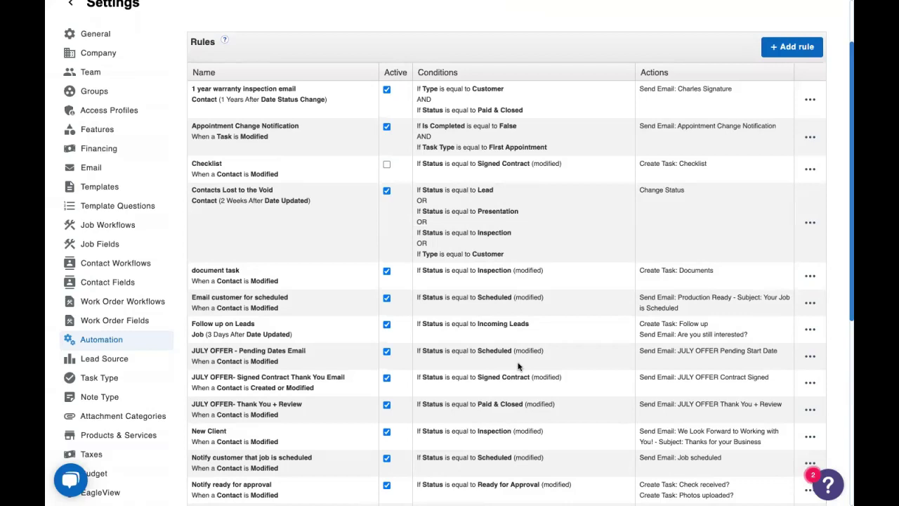
# - Start a second automation rule named 'Appointment Reminder'
pyautogui.click(794, 46)
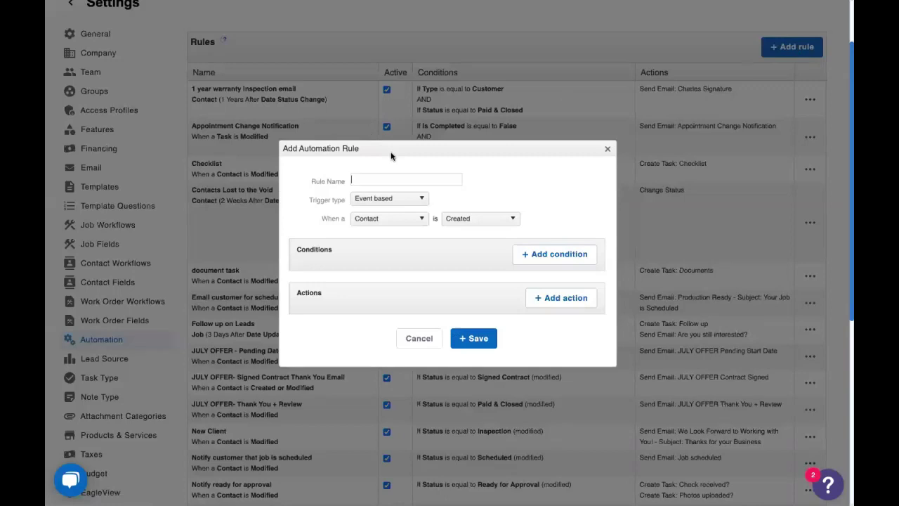
pyautogui.write('Appointment Reminder')
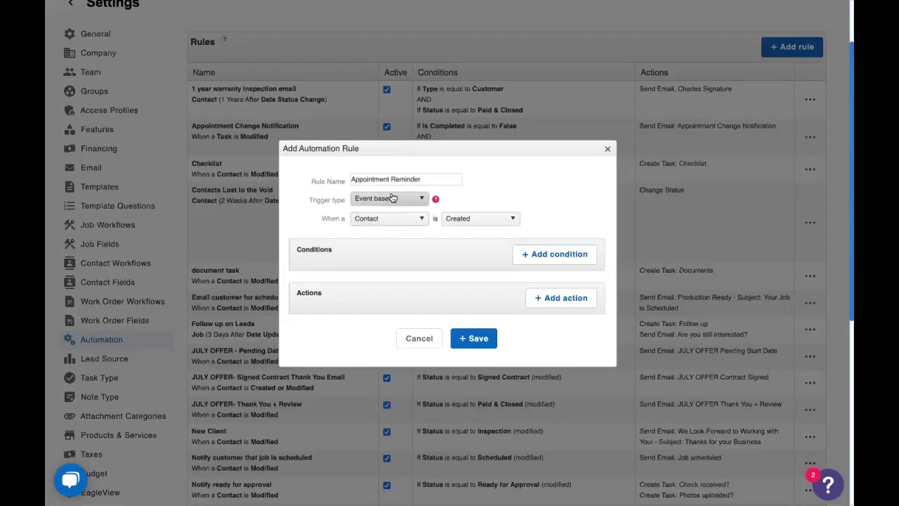
# - Make it Time based on Tasks, running Before the Start Date & Time
pyautogui.click(391, 198)
pyautogui.click(373, 228)
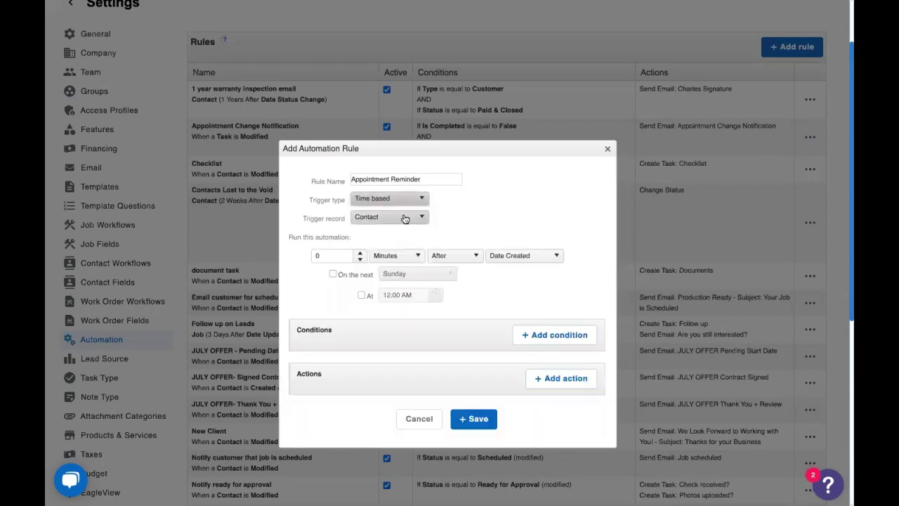
pyautogui.click(397, 218)
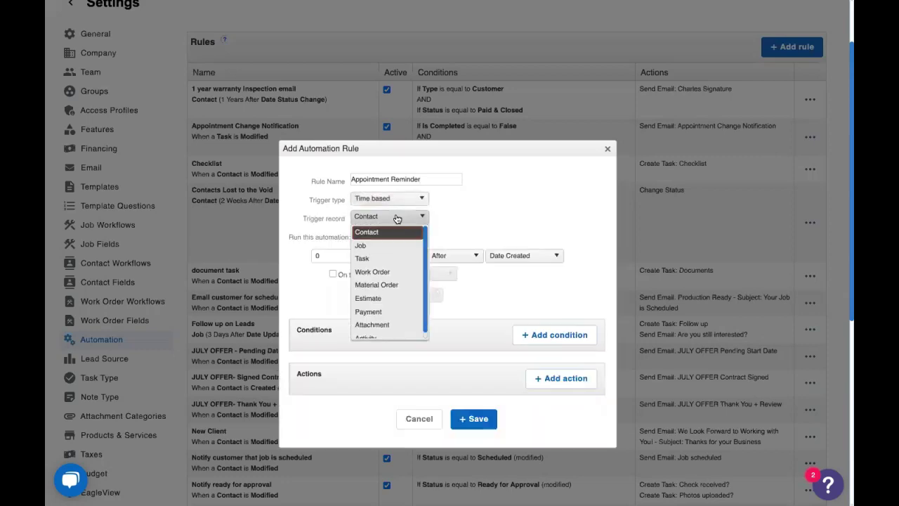
pyautogui.click(366, 259)
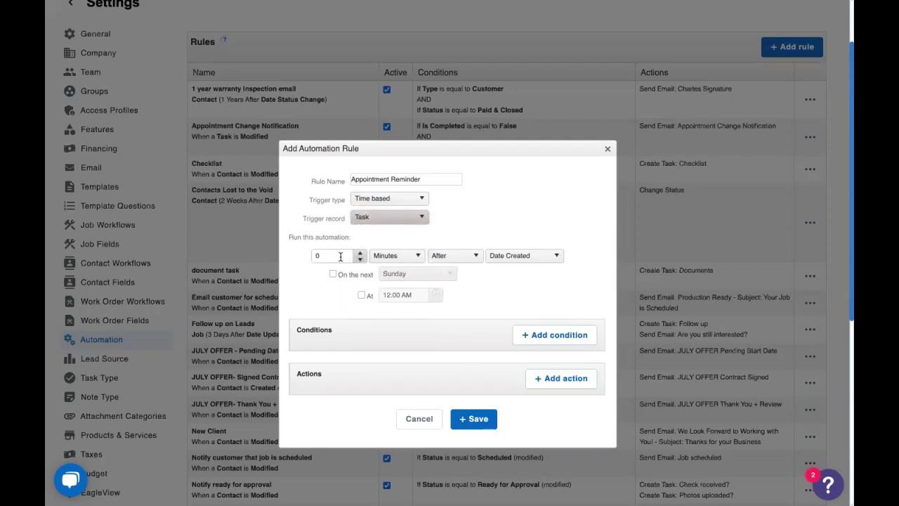
pyautogui.click(472, 256)
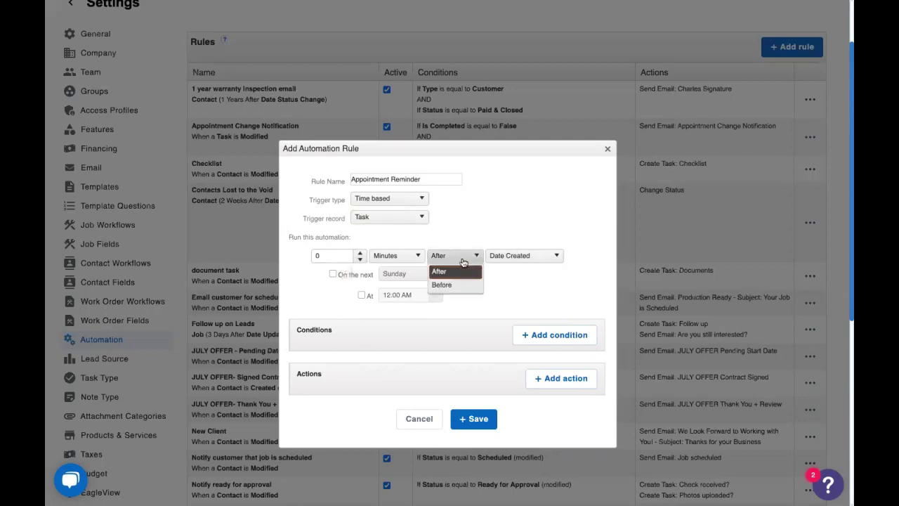
pyautogui.click(451, 286)
pyautogui.click(523, 256)
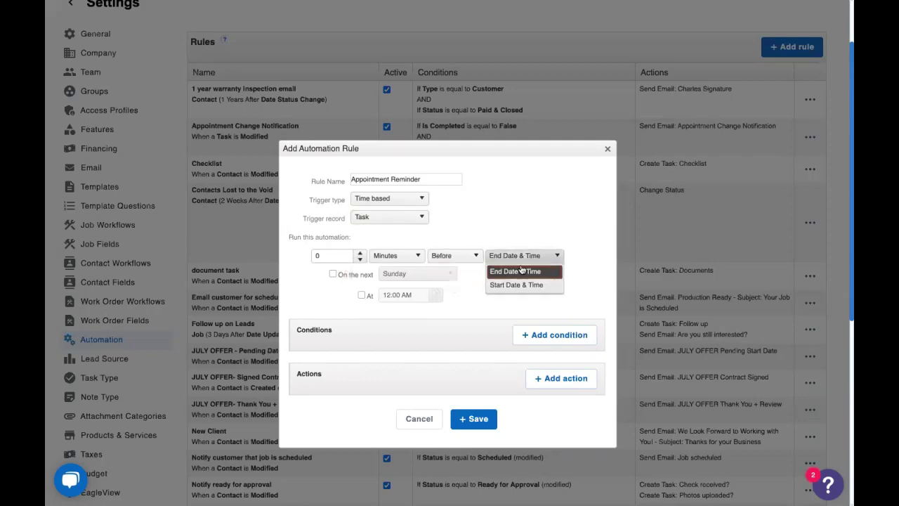
pyautogui.click(516, 287)
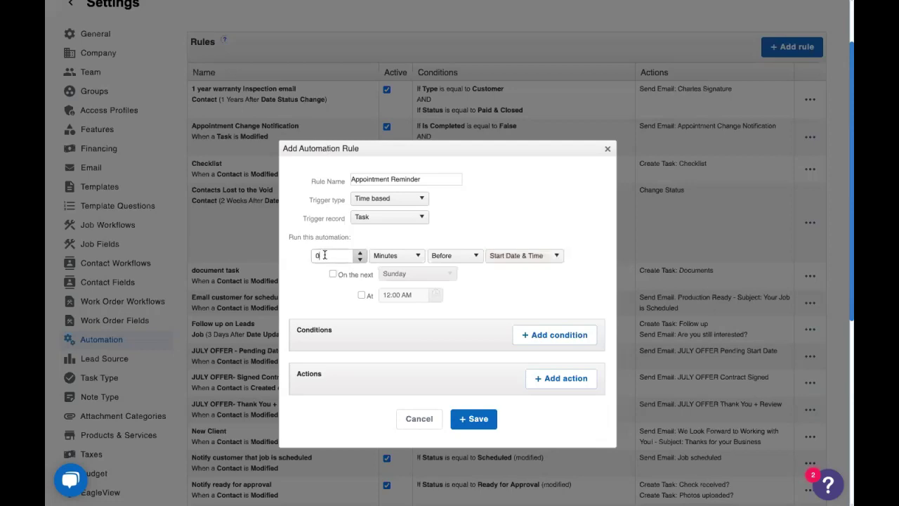
# - Set the reminder offset to 12 Hours
pyautogui.press('BackSpace')
pyautogui.write('12')
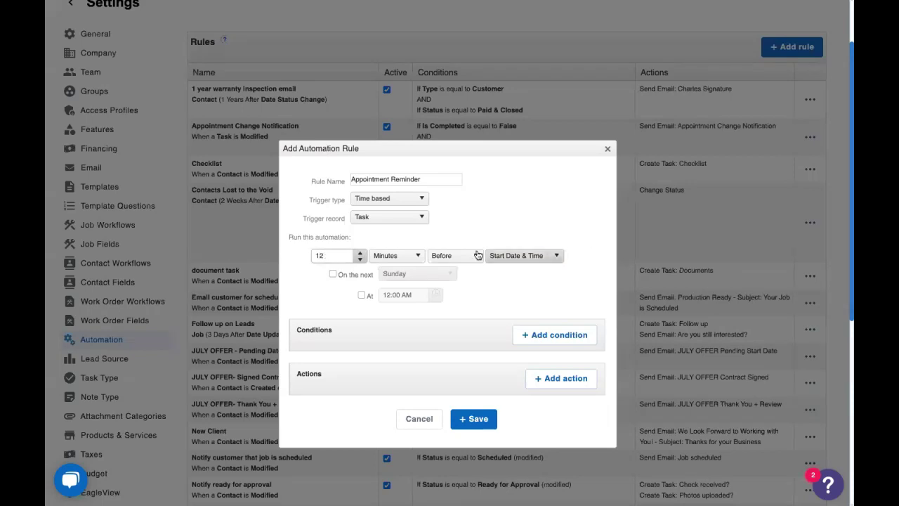
pyautogui.click(392, 255)
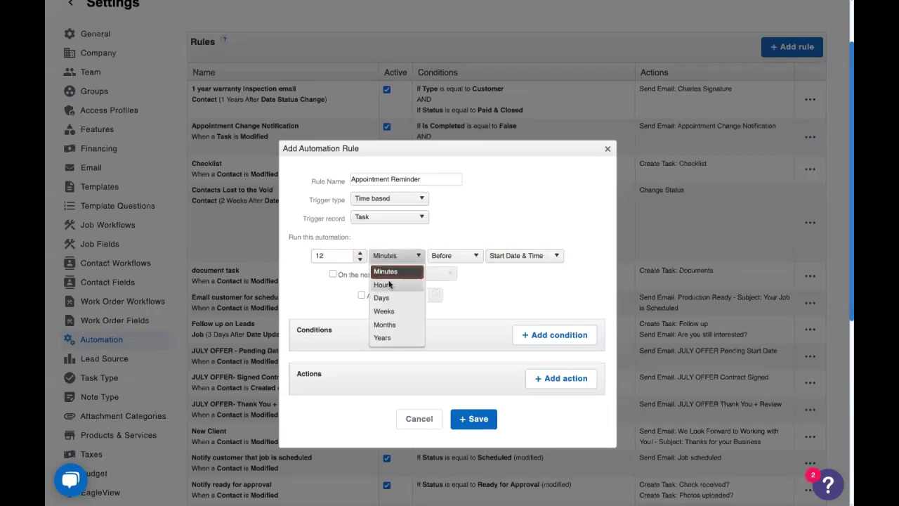
pyautogui.click(391, 283)
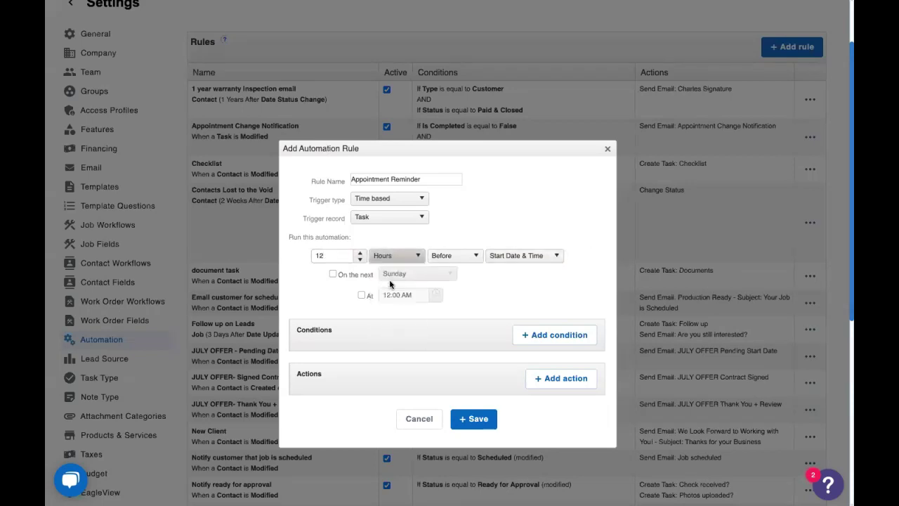
# - Add the condition Is Completed equals False
pyautogui.click(546, 339)
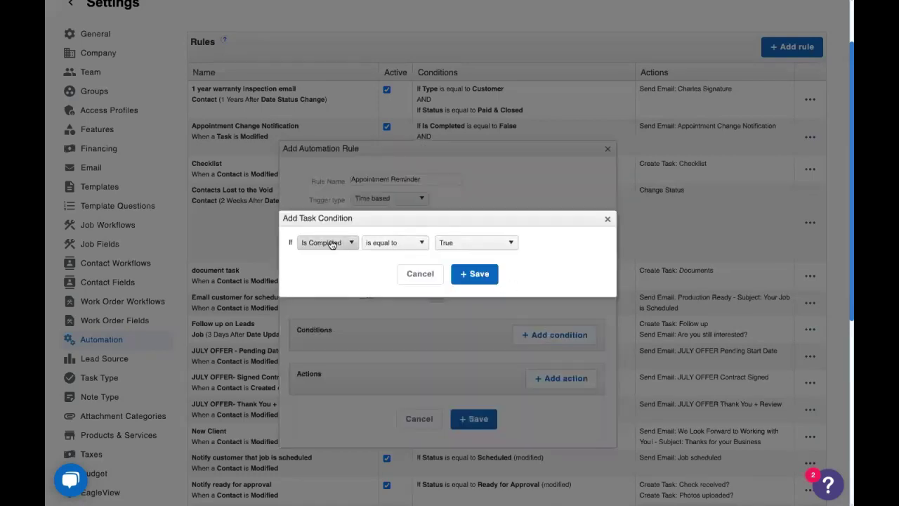
pyautogui.click(481, 242)
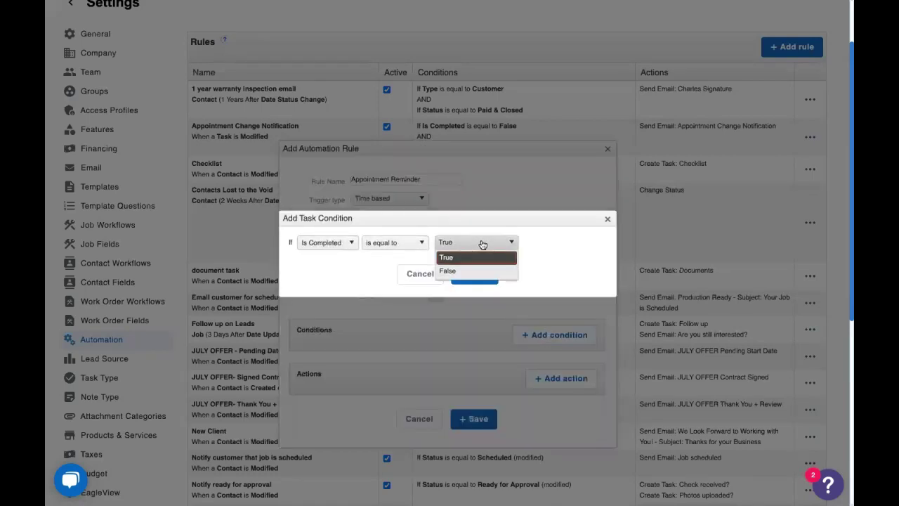
pyautogui.click(460, 271)
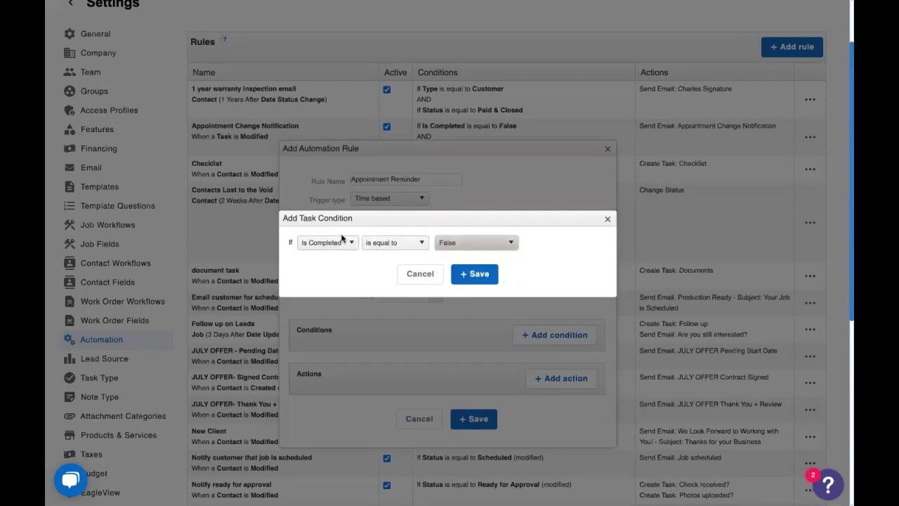
pyautogui.click(475, 274)
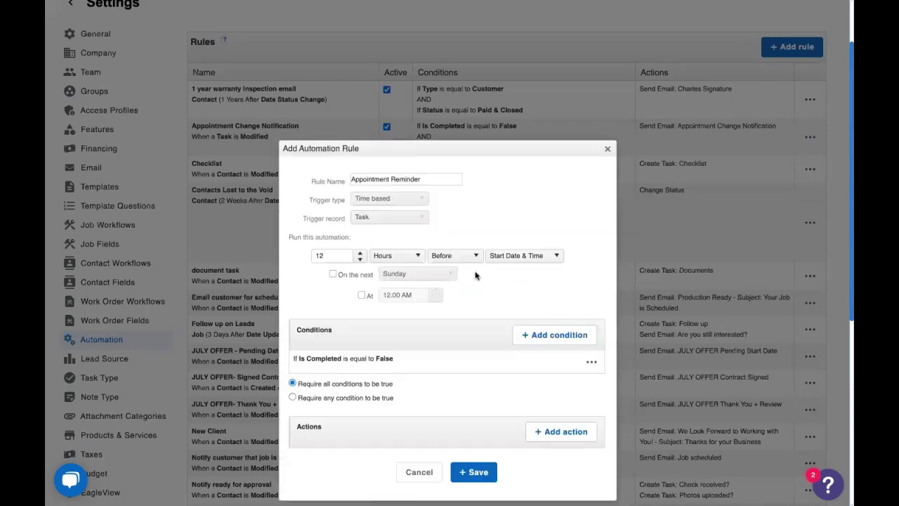
# - Add the condition Task Type equals First Appointment
pyautogui.click(557, 335)
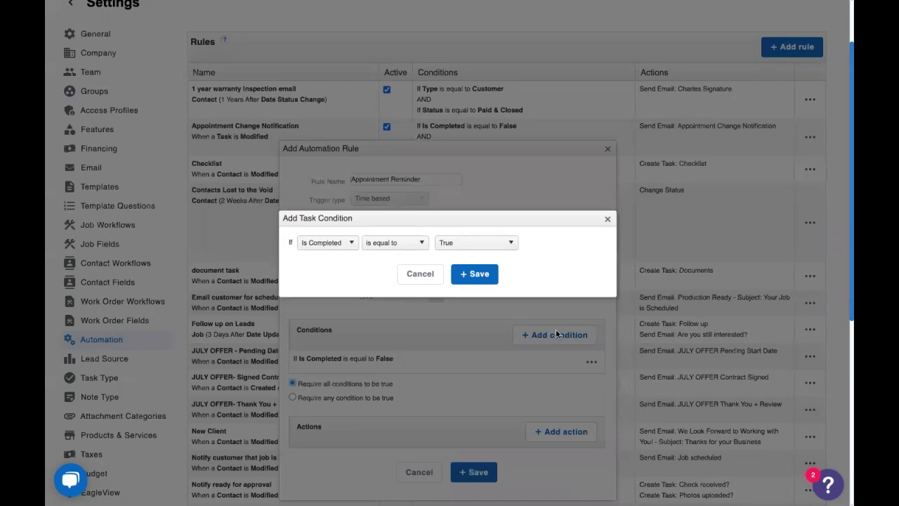
pyautogui.click(330, 242)
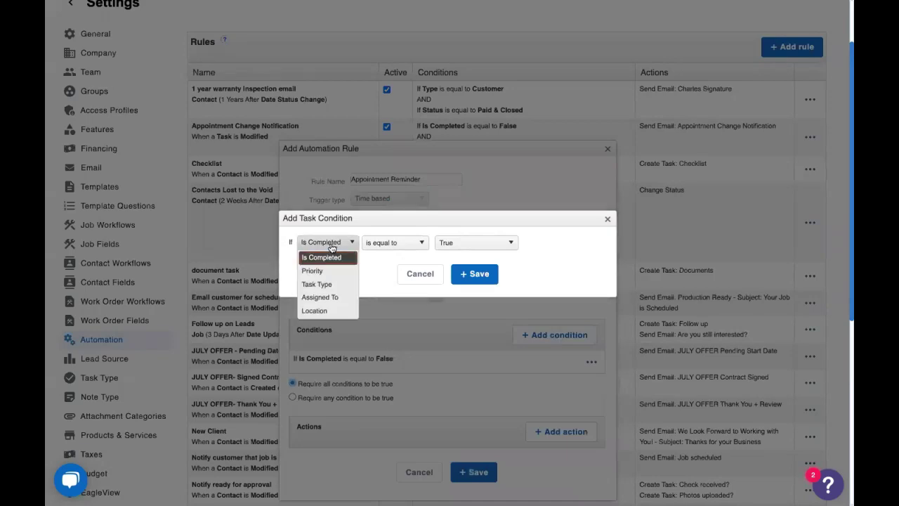
pyautogui.click(324, 283)
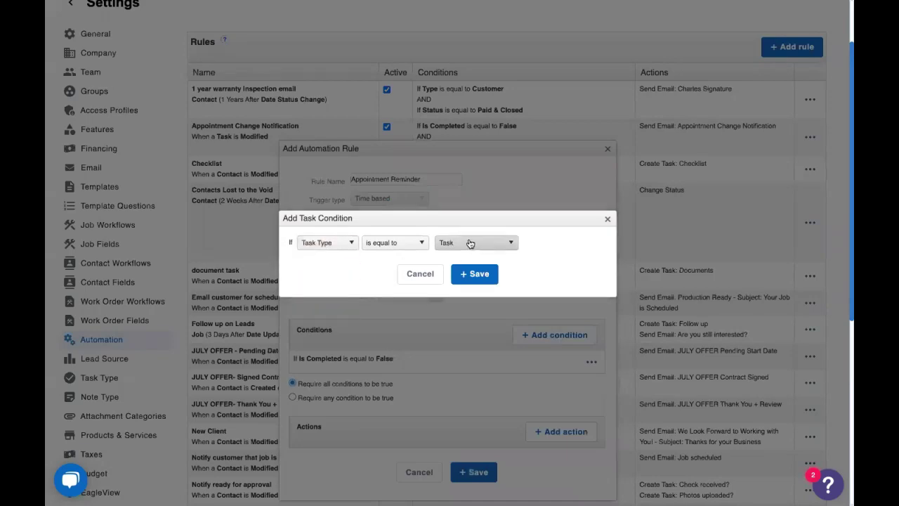
pyautogui.click(468, 244)
pyautogui.scroll(-5, 462, 312)
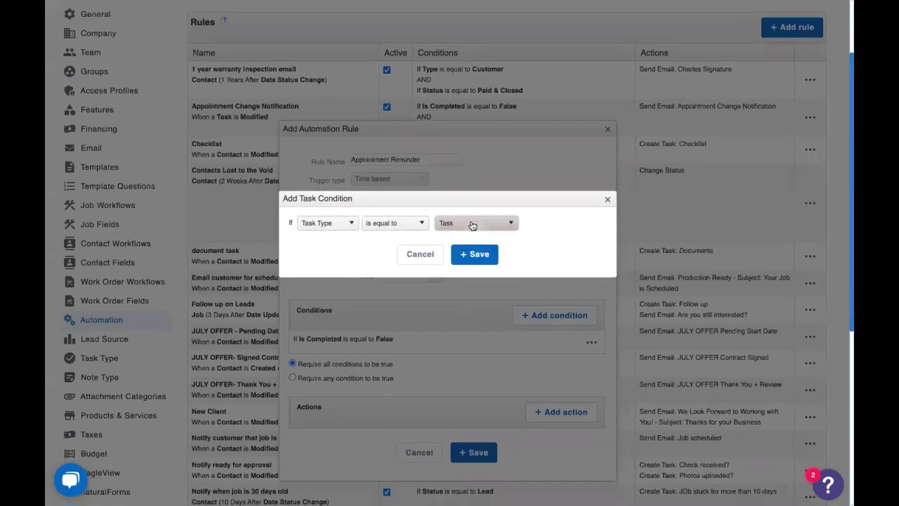
pyautogui.click(470, 225)
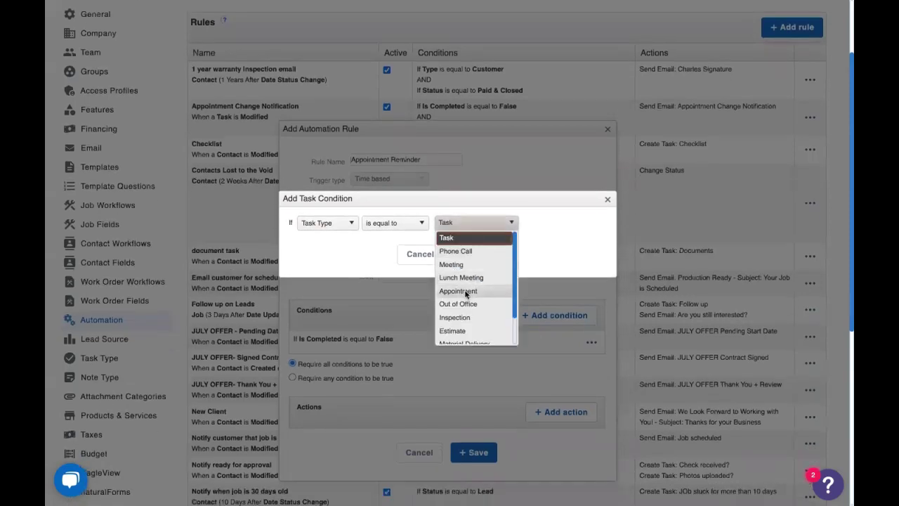
pyautogui.scroll(-3, 468, 293)
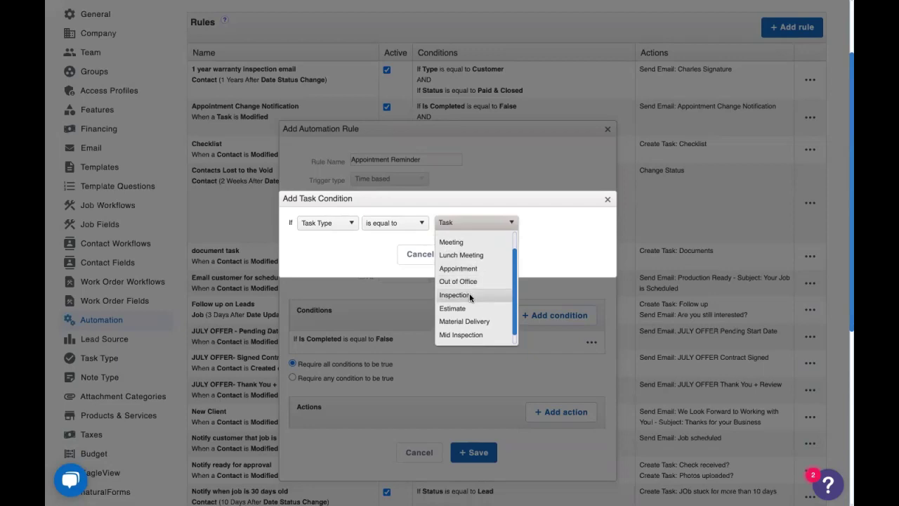
pyautogui.click(461, 336)
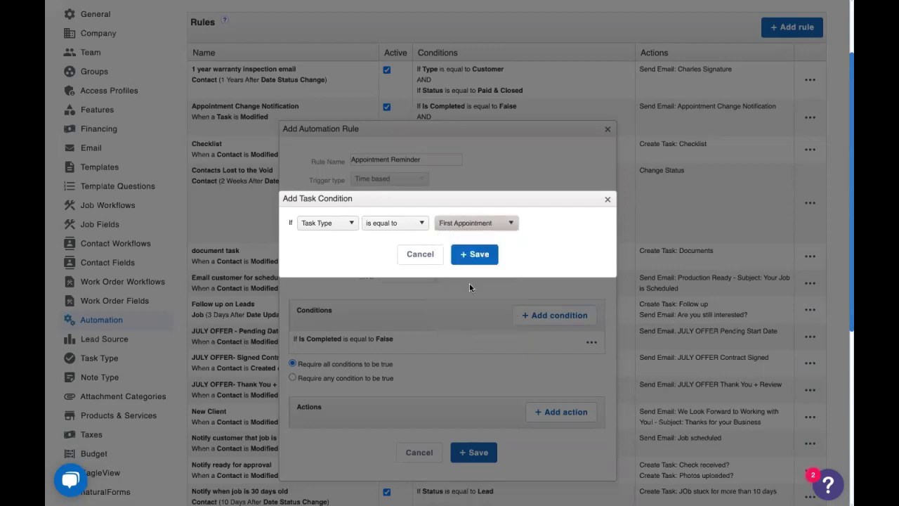
pyautogui.click(481, 253)
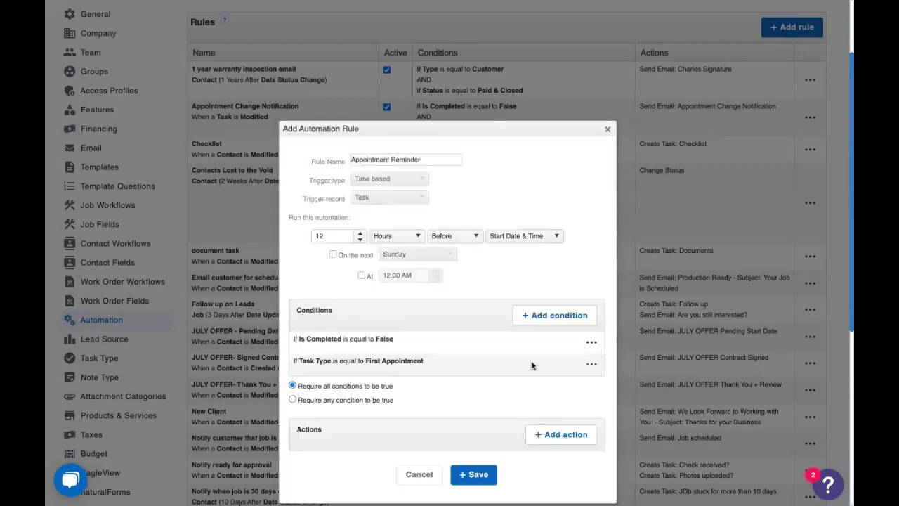
# - Add a Send Email action using the Appointment Reminder template
pyautogui.click(551, 433)
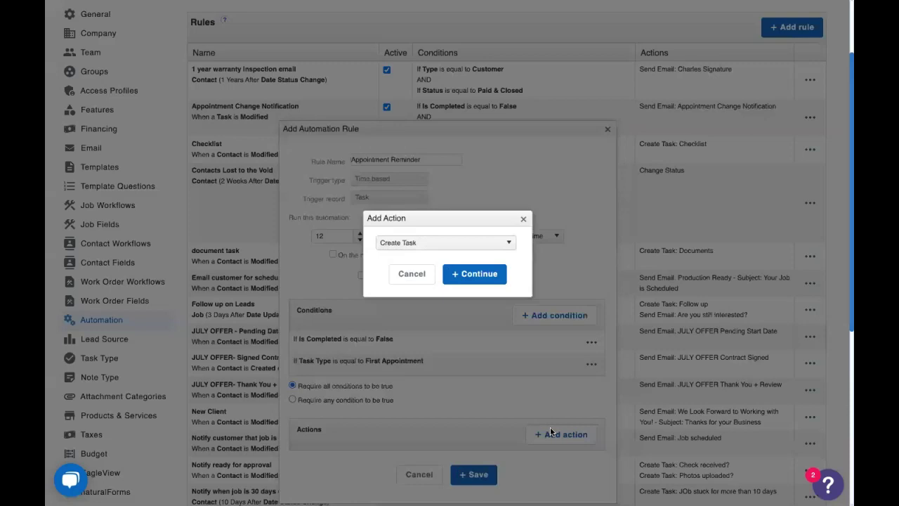
pyautogui.click(405, 247)
pyautogui.click(404, 271)
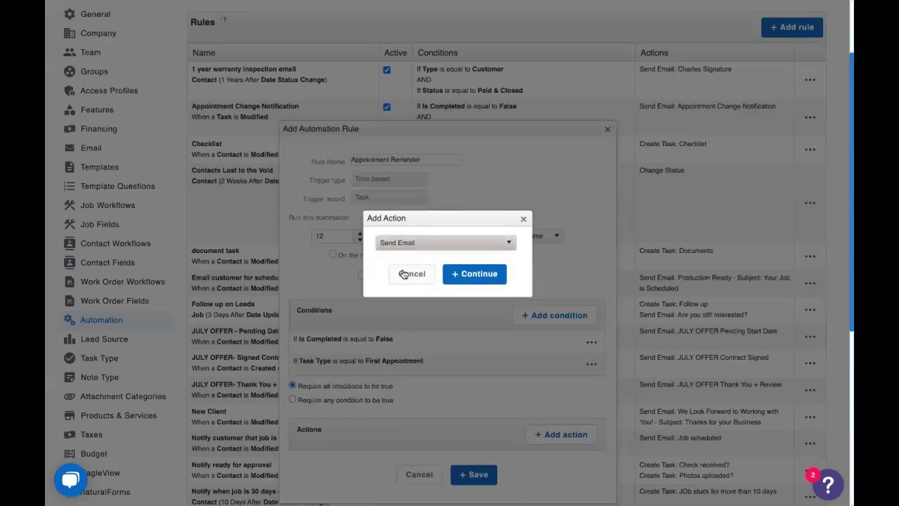
pyautogui.click(489, 273)
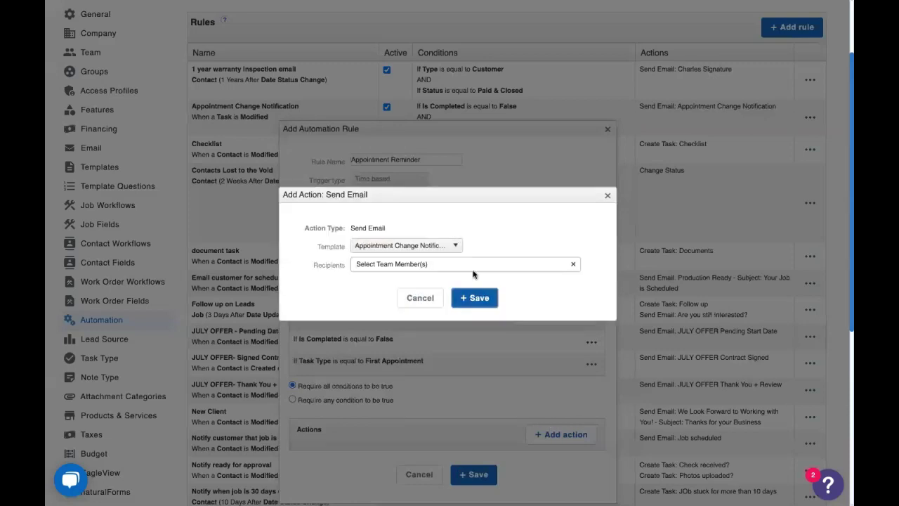
pyautogui.click(398, 245)
pyautogui.click(394, 273)
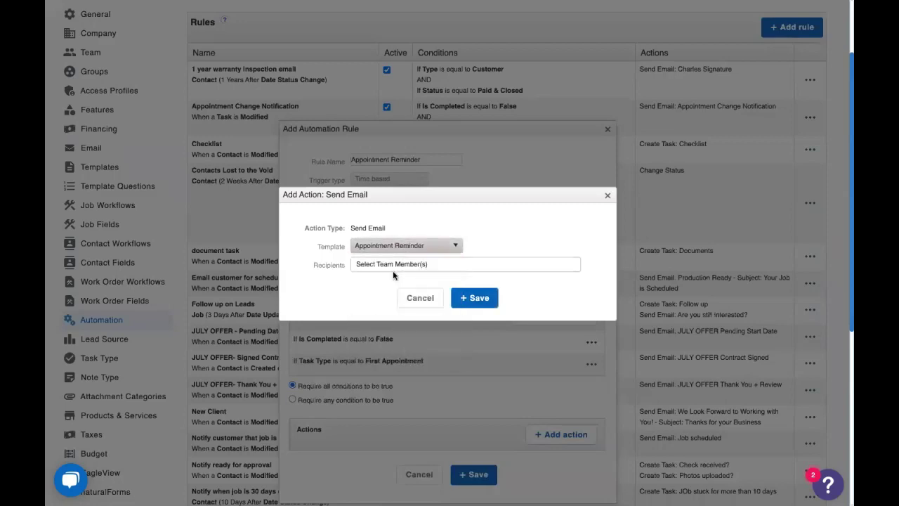
# - Send it to Sales Rep and All Related Contacts, then save the action and the rule
pyautogui.click(397, 264)
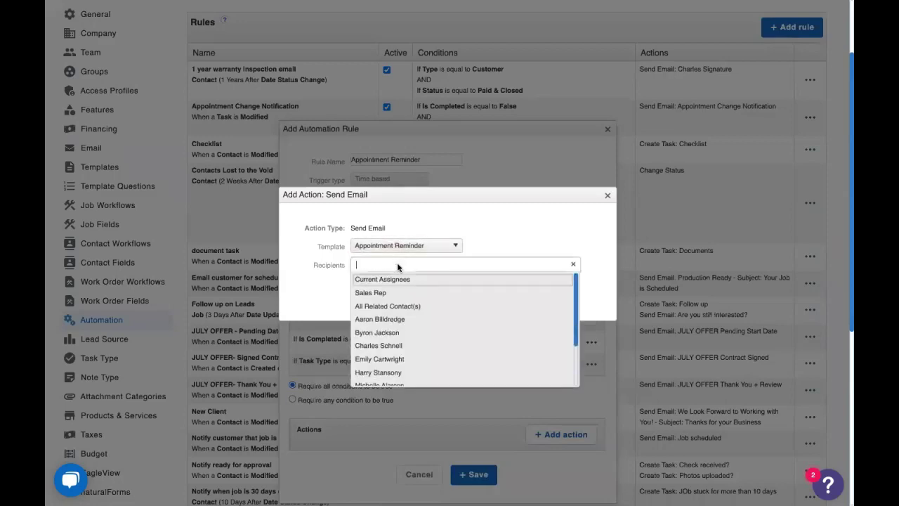
pyautogui.click(385, 291)
pyautogui.click(432, 266)
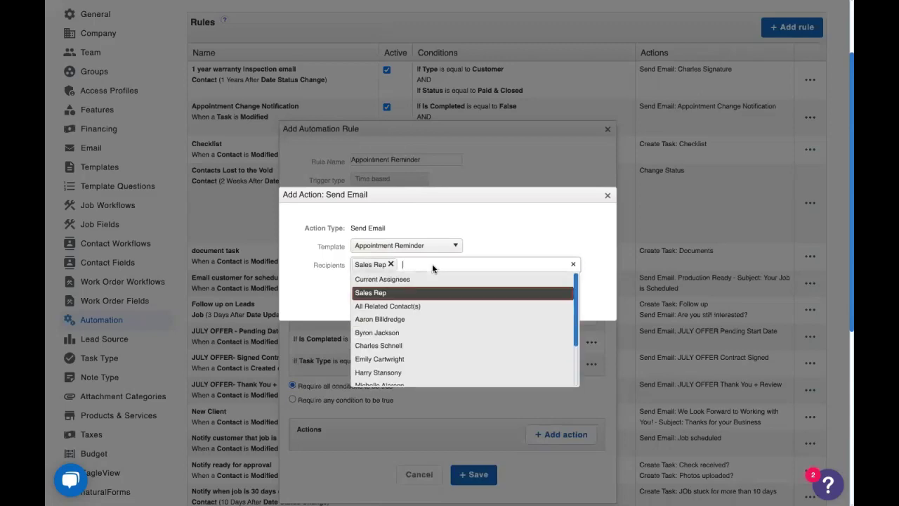
pyautogui.click(407, 306)
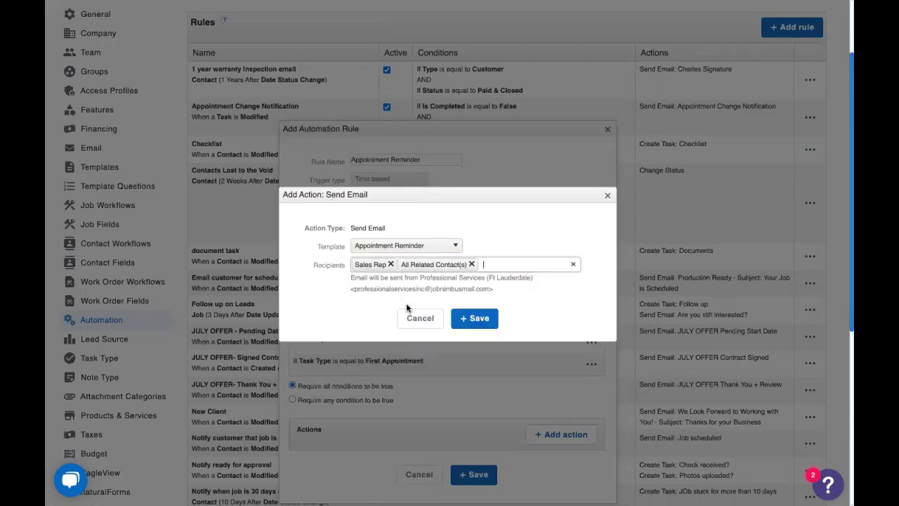
pyautogui.click(475, 318)
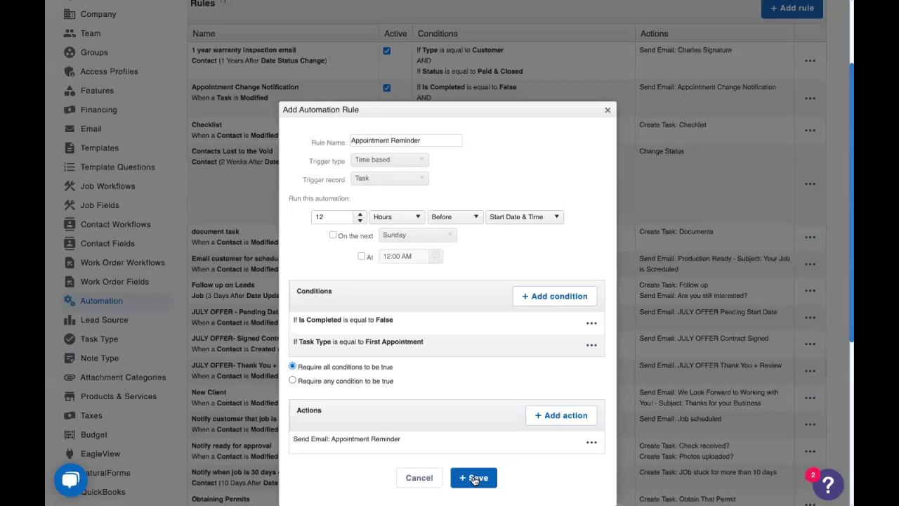
pyautogui.click(473, 478)
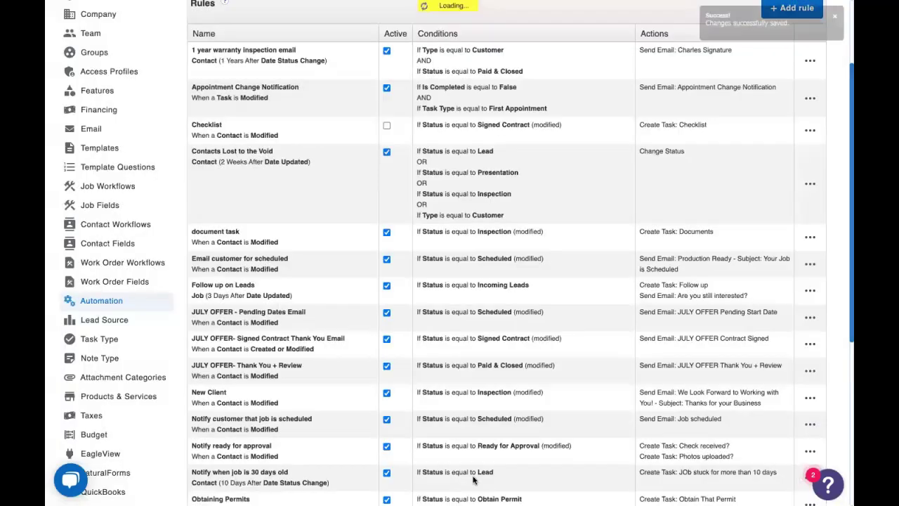